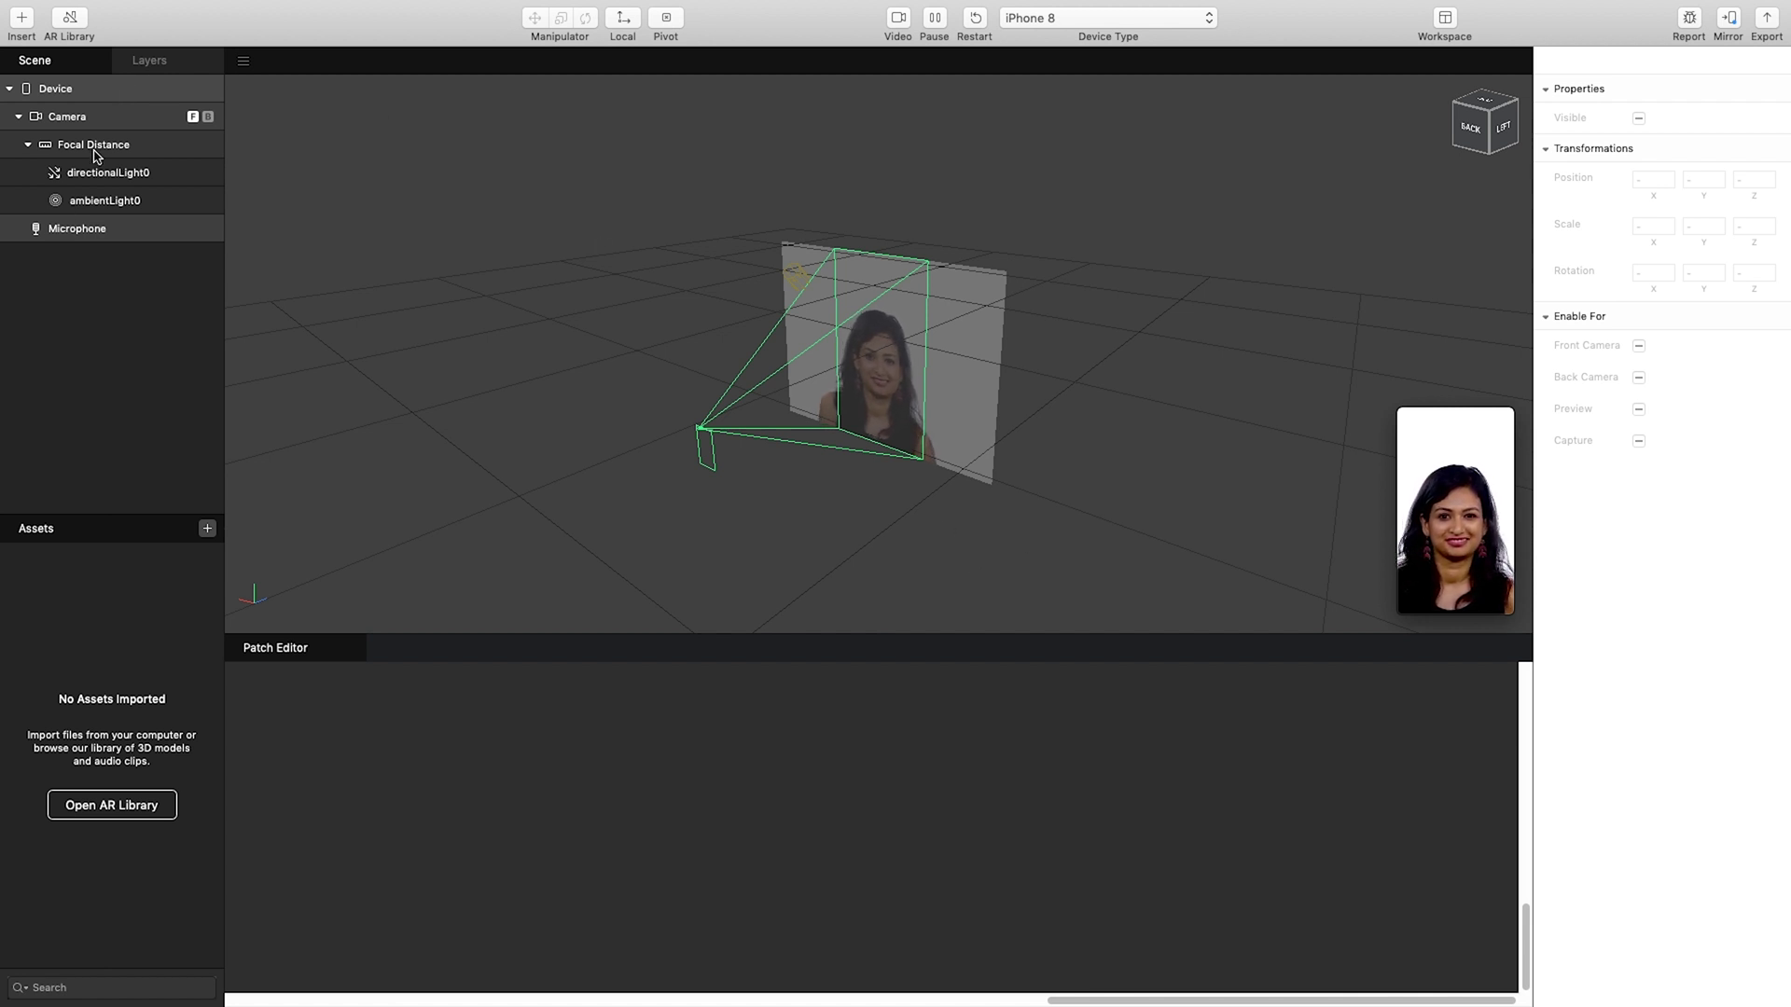
Insert a 2D Canvas object (canvas0) into the scene under the camera.
left_click(18, 19)
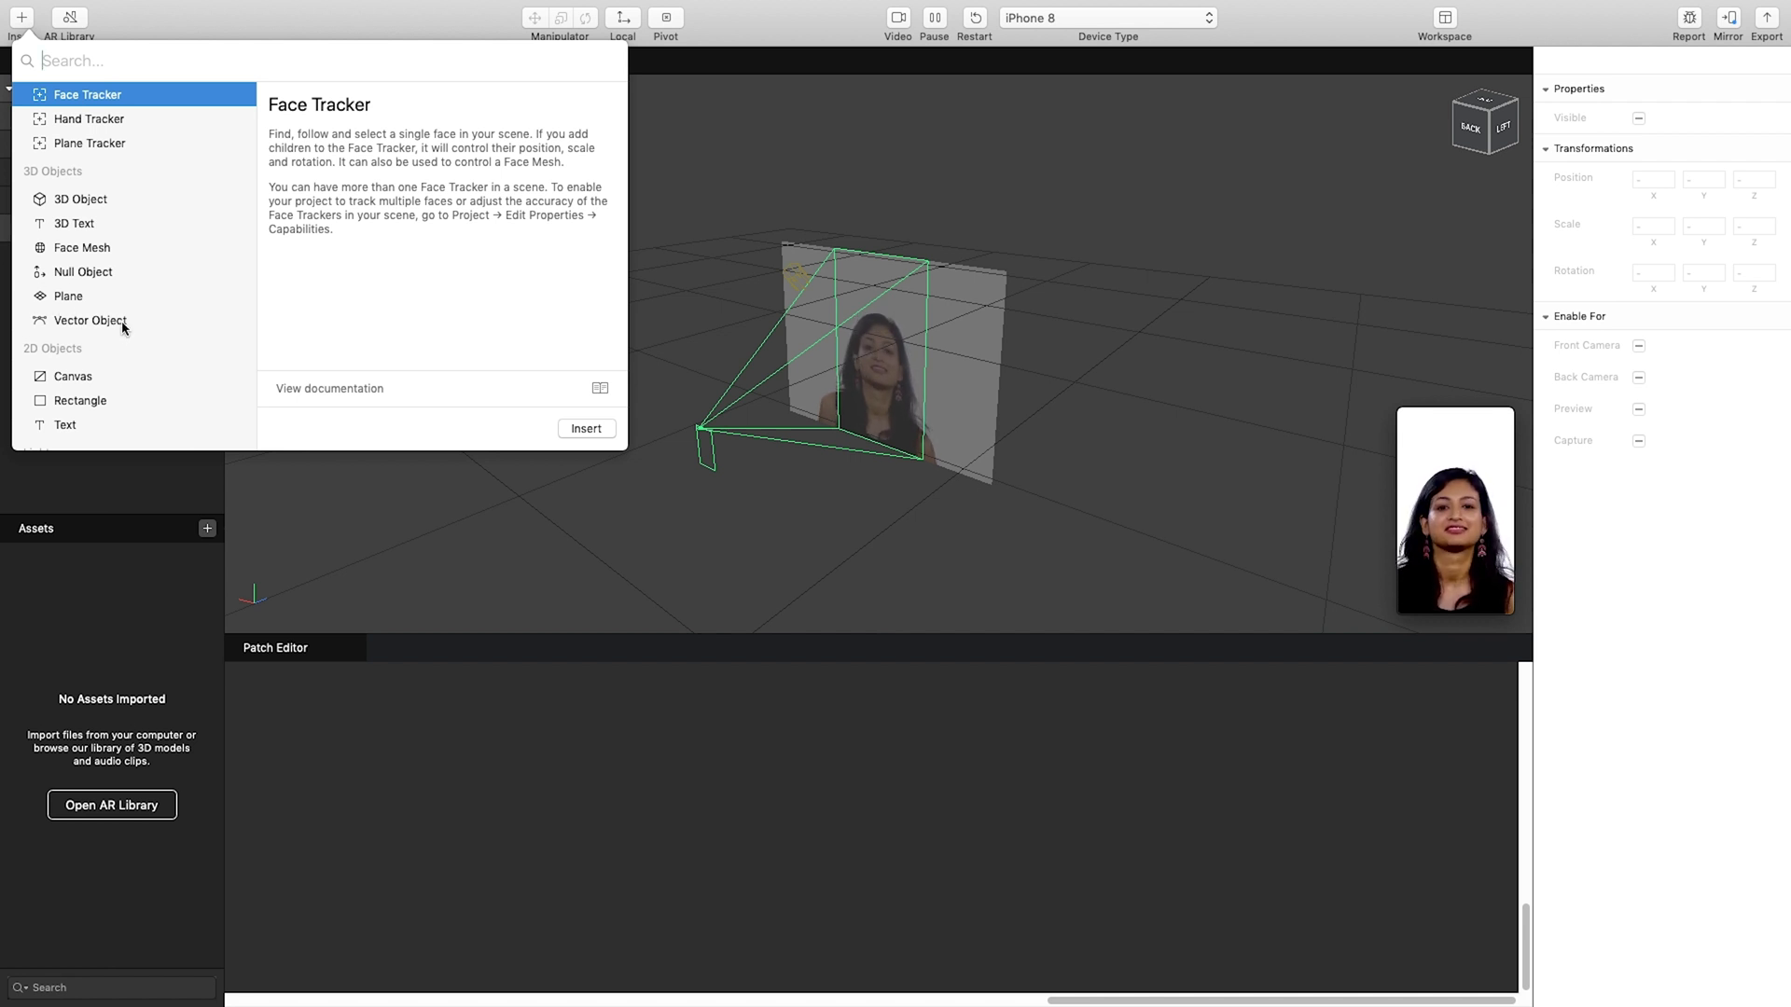
left_click(73, 383)
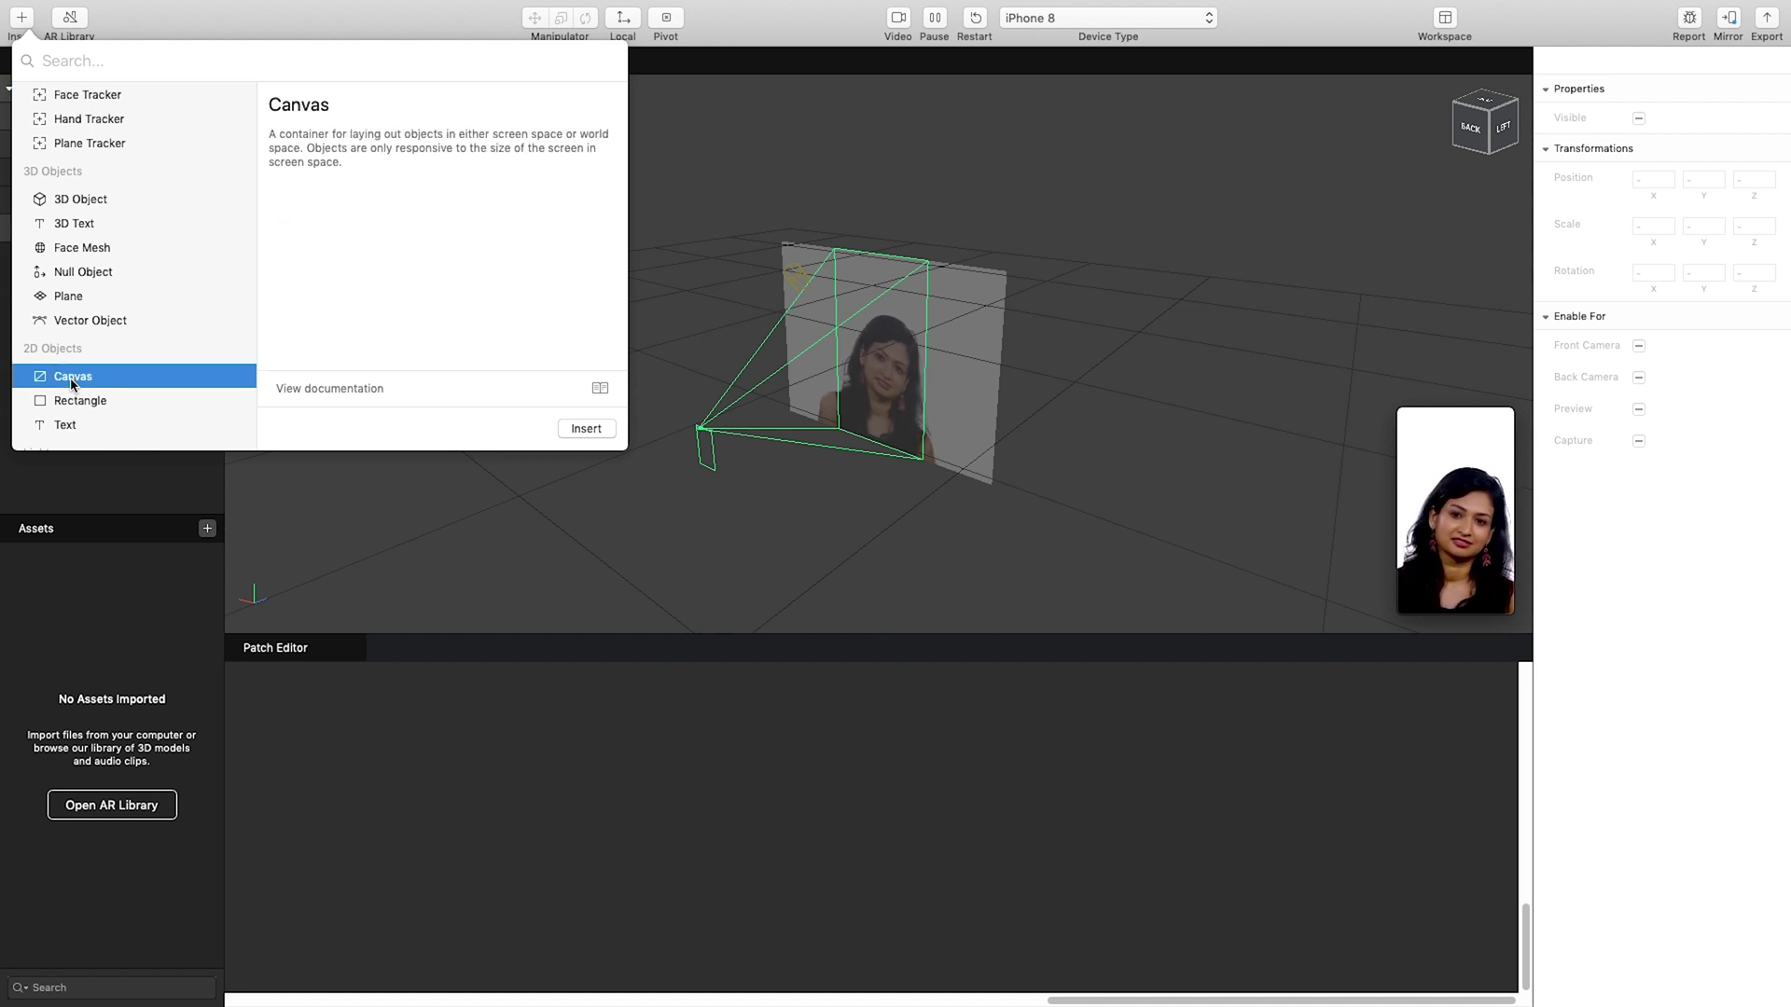
left_click(586, 429)
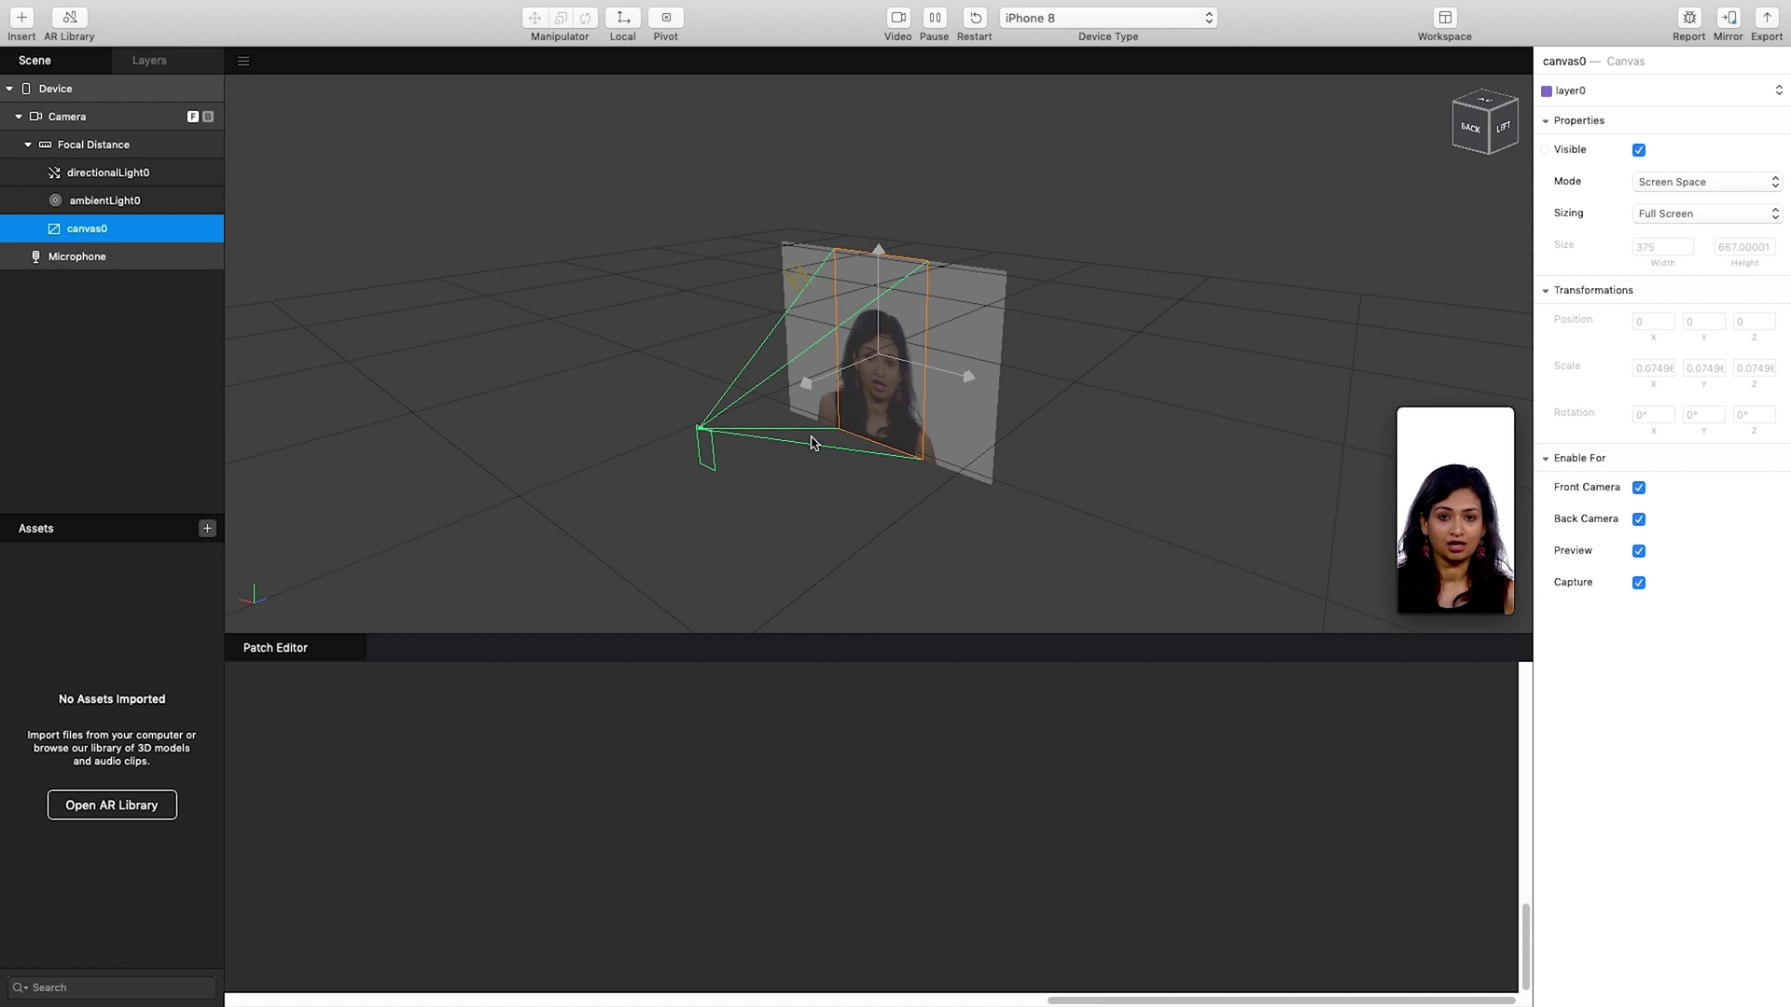
Insert a rectangle inside canvas0.
right_click(82, 232)
mouse_move(129, 250)
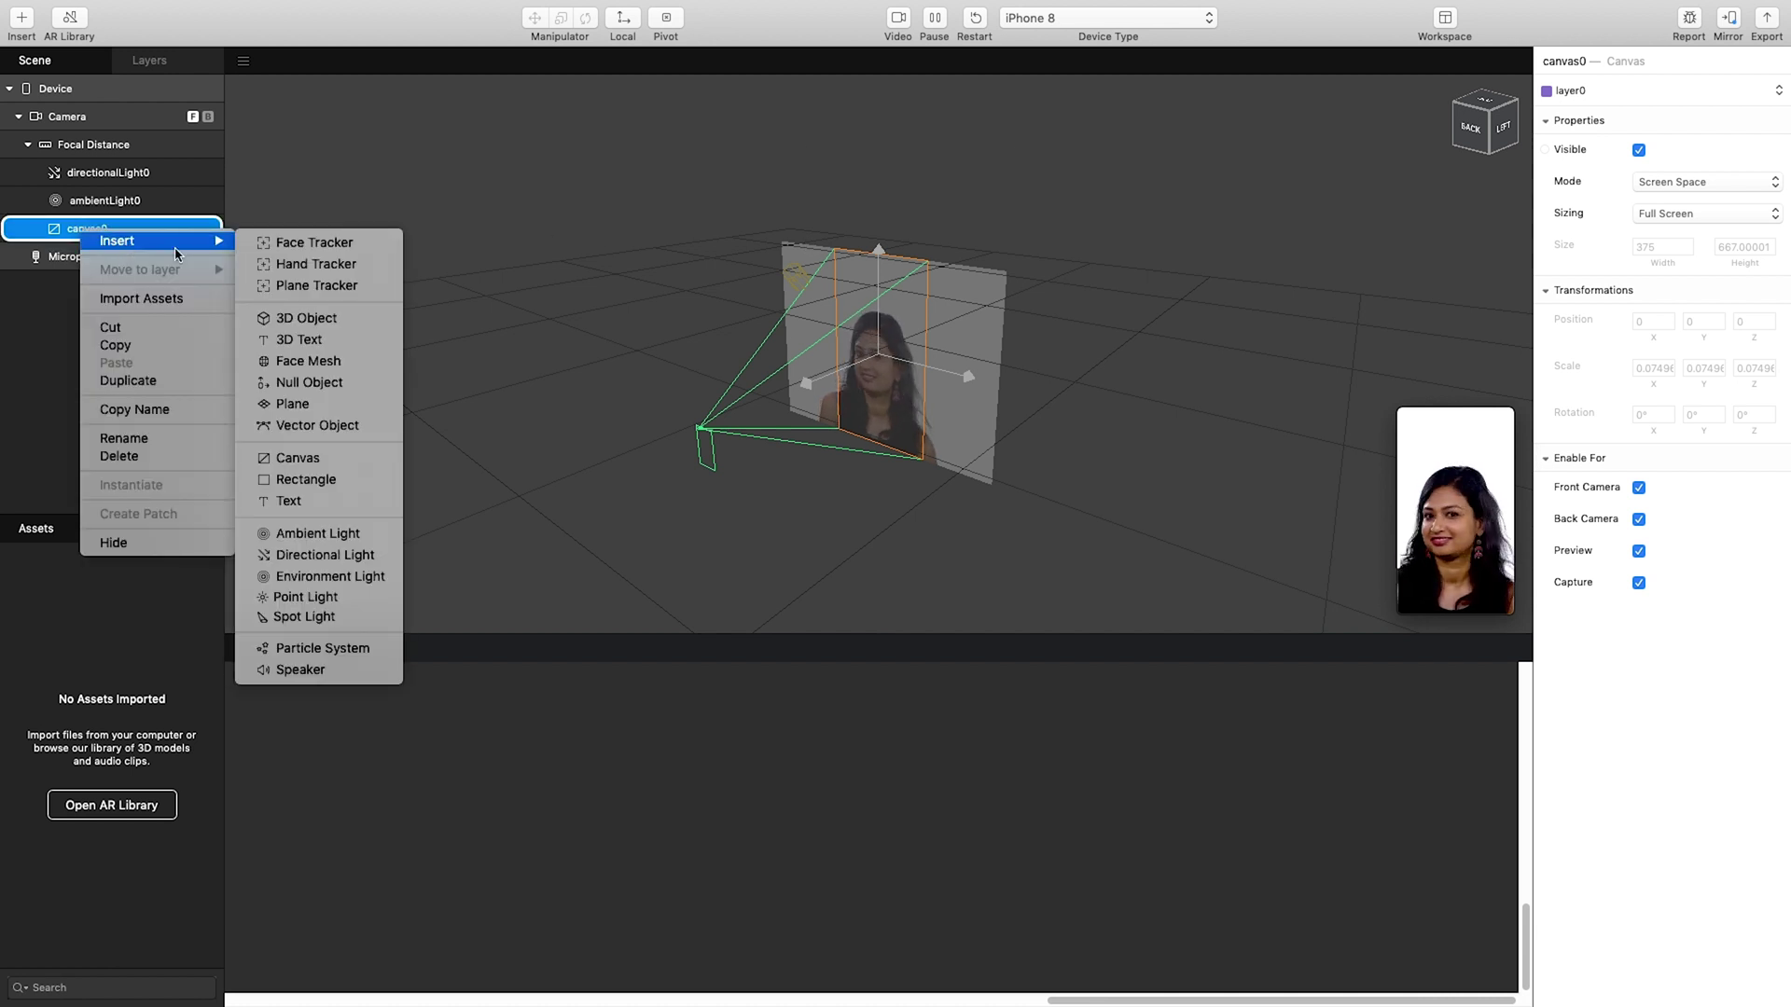
left_click(345, 480)
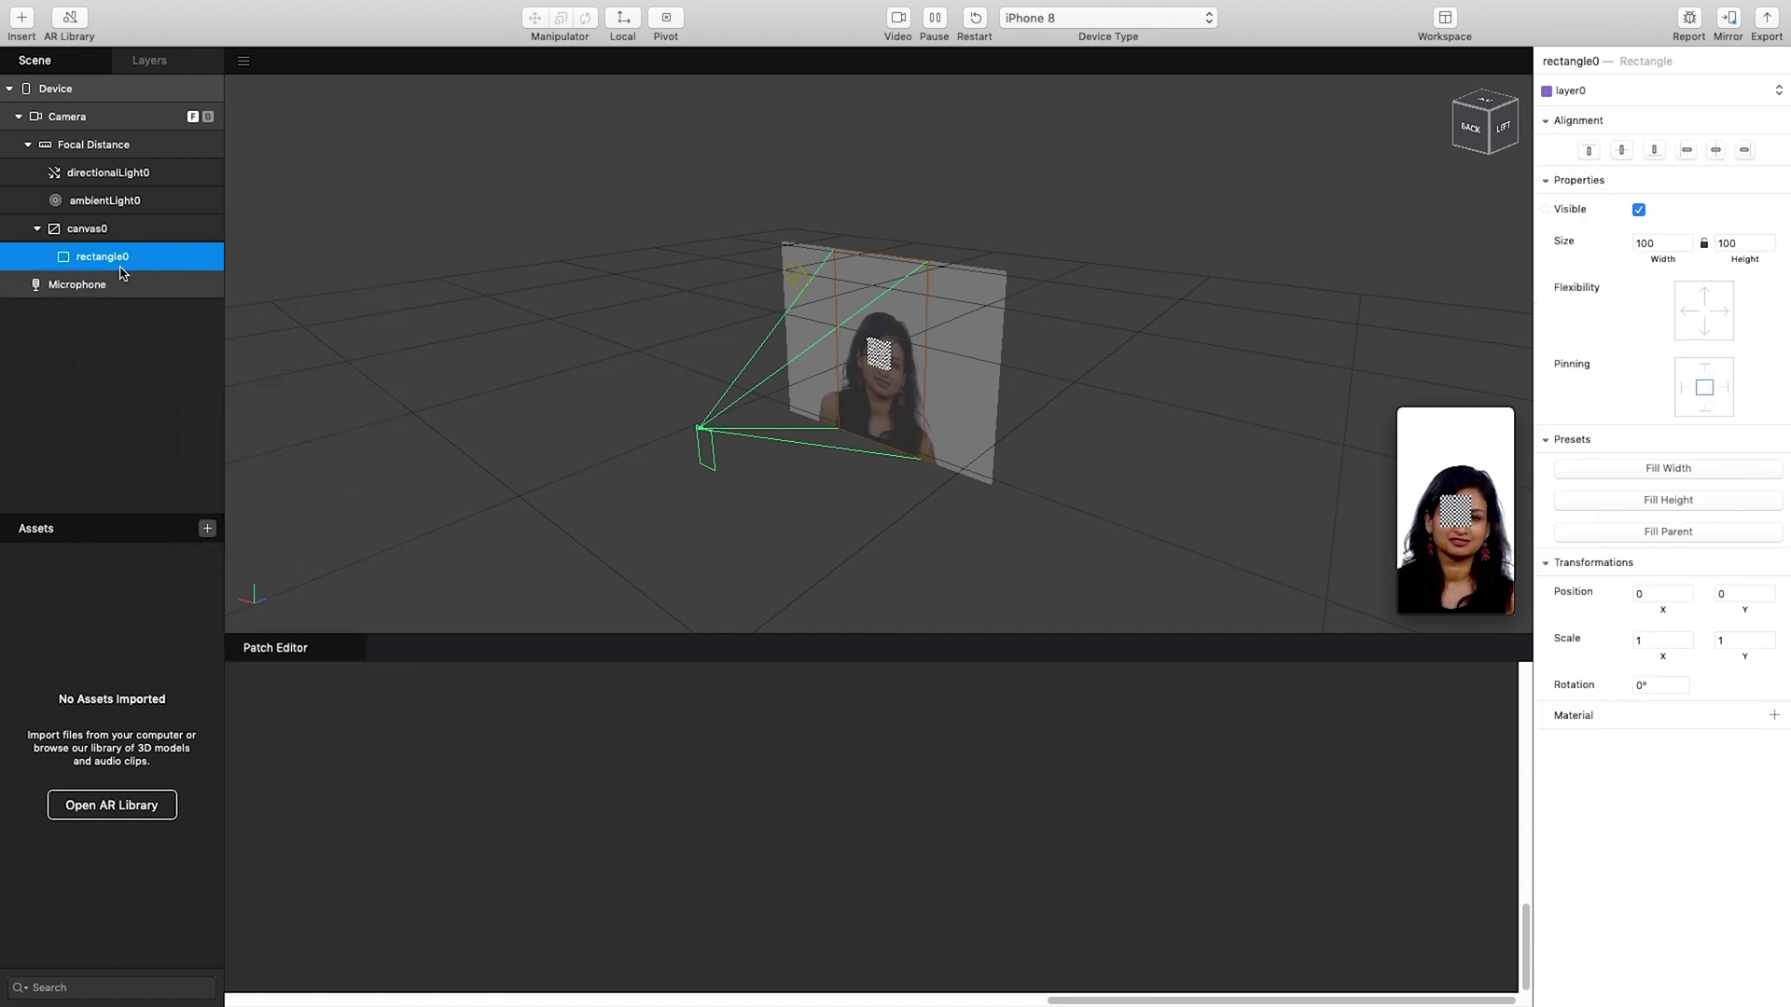
Size rectangle0 to 192 by 108, then show the face preview in a larger window.
left_click(1658, 243)
left_click_drag(1658, 243, 1628, 241)
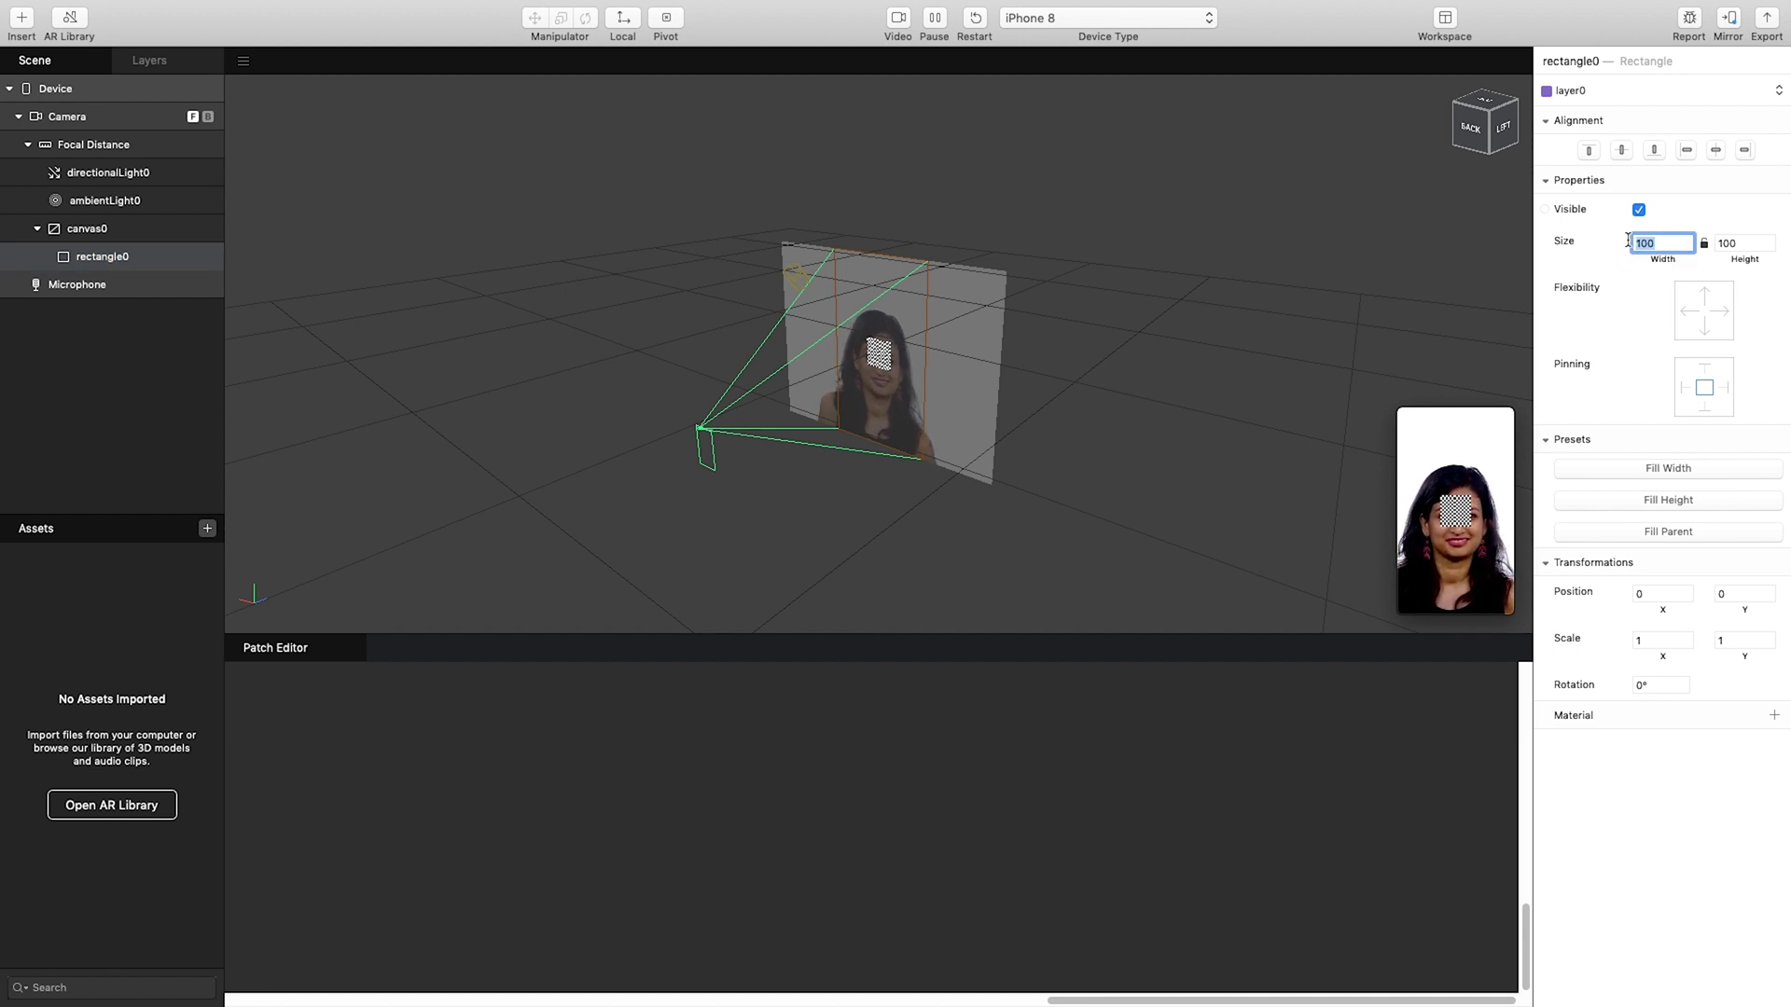
type("192")
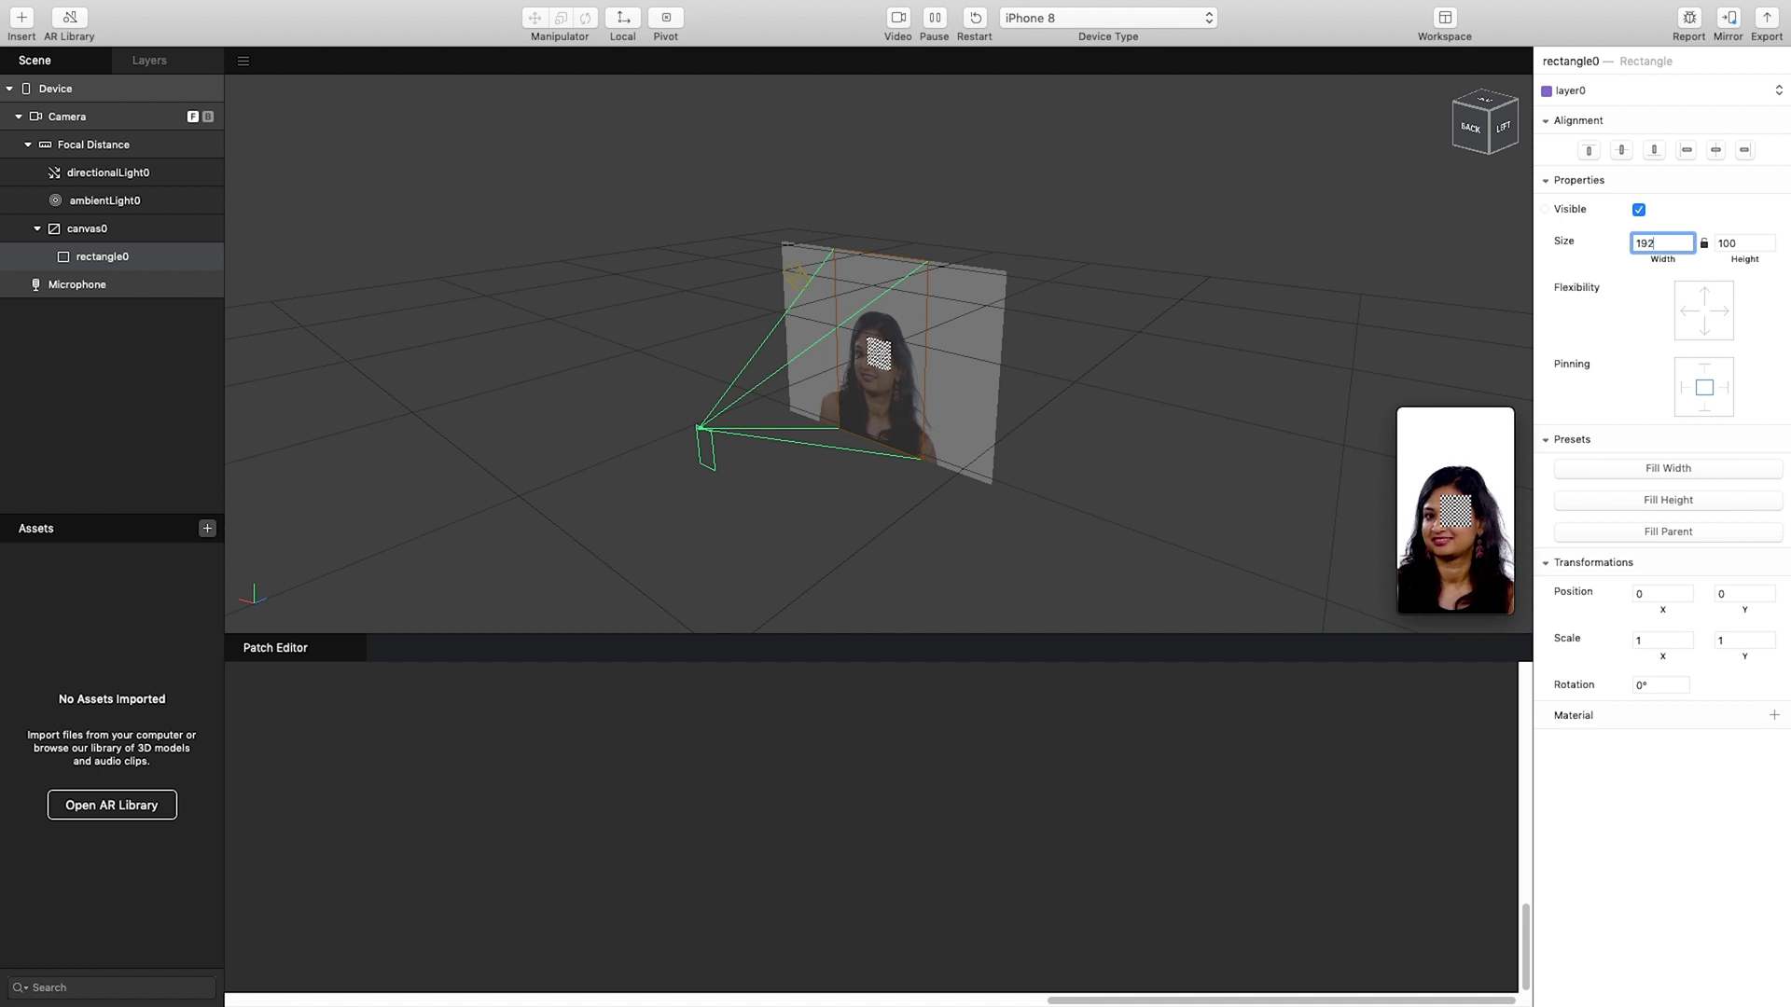
left_click_drag(1747, 243, 1711, 241)
type("1")
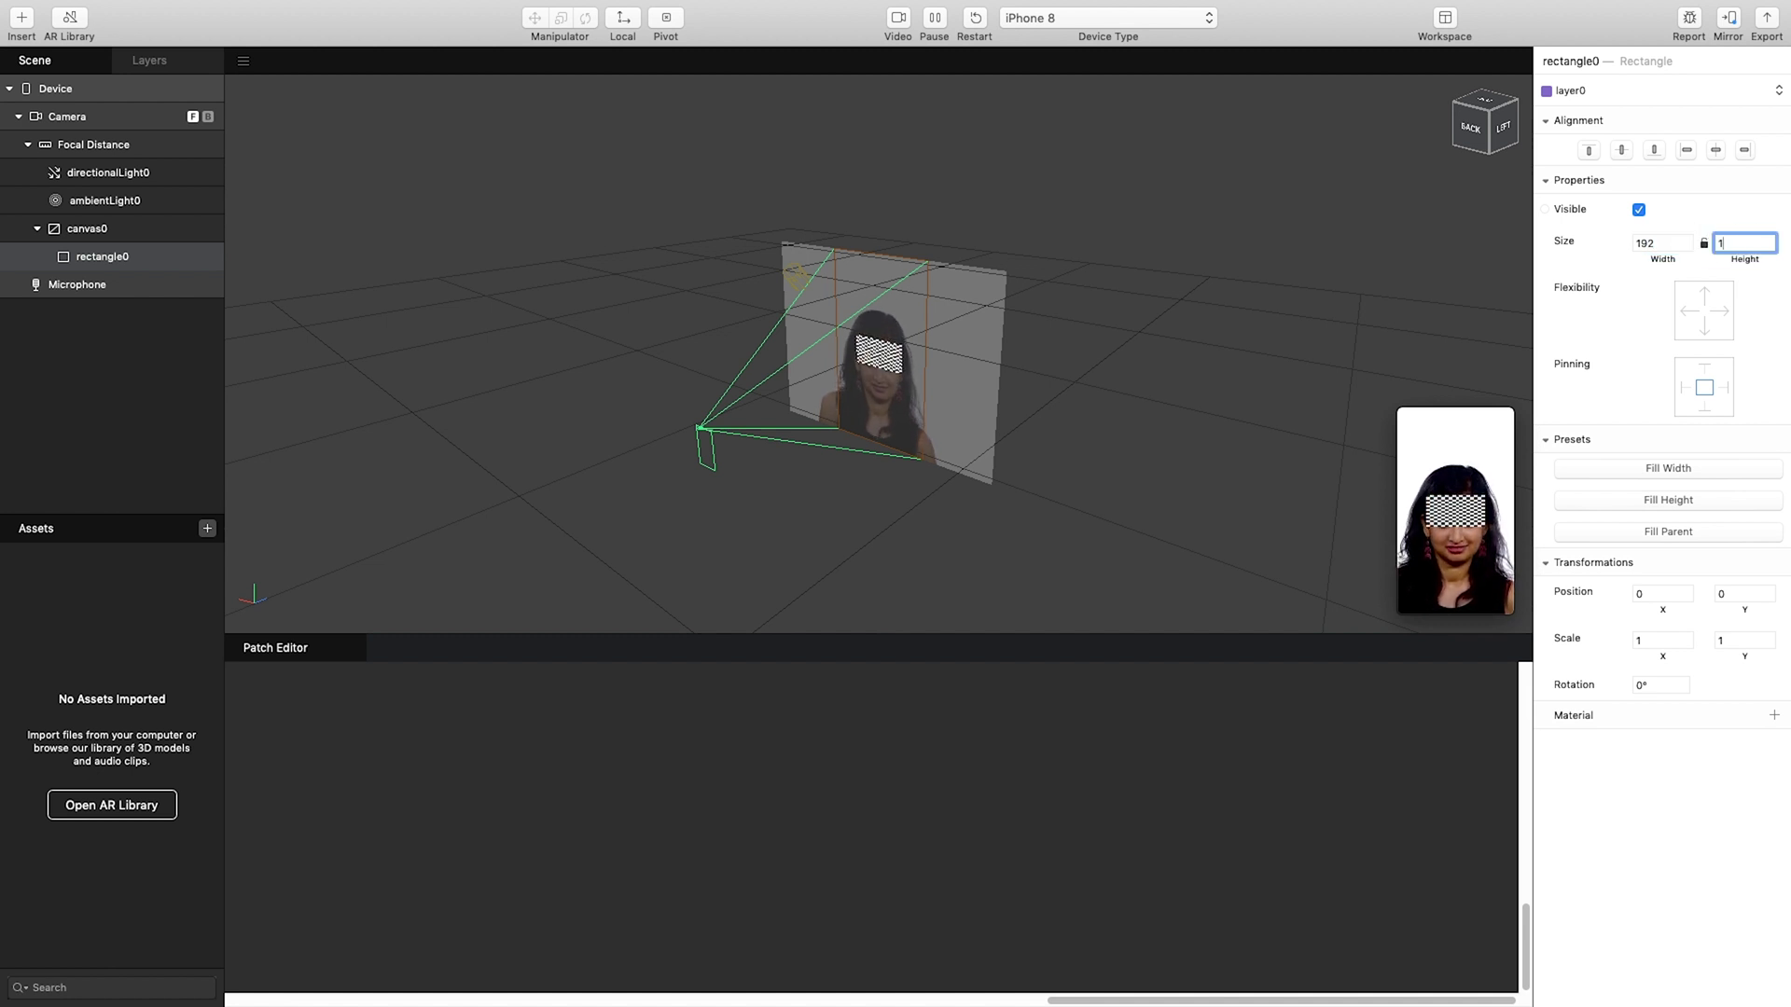
type("08")
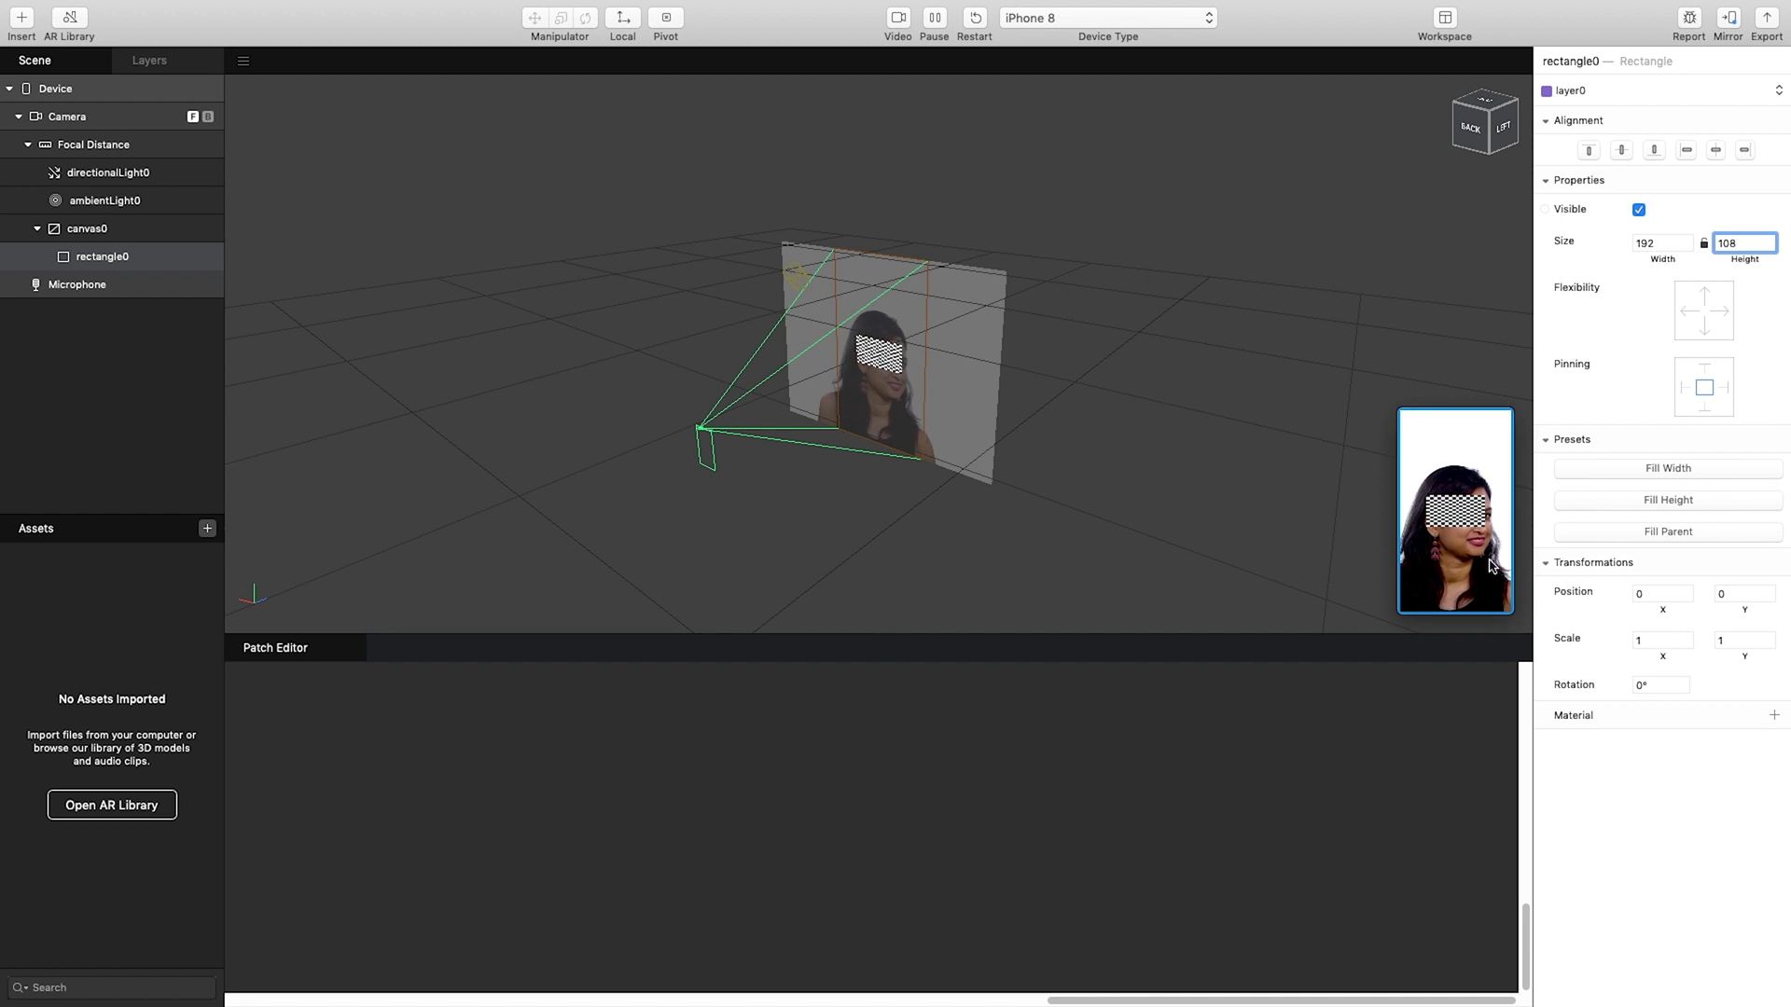
left_click(1473, 491)
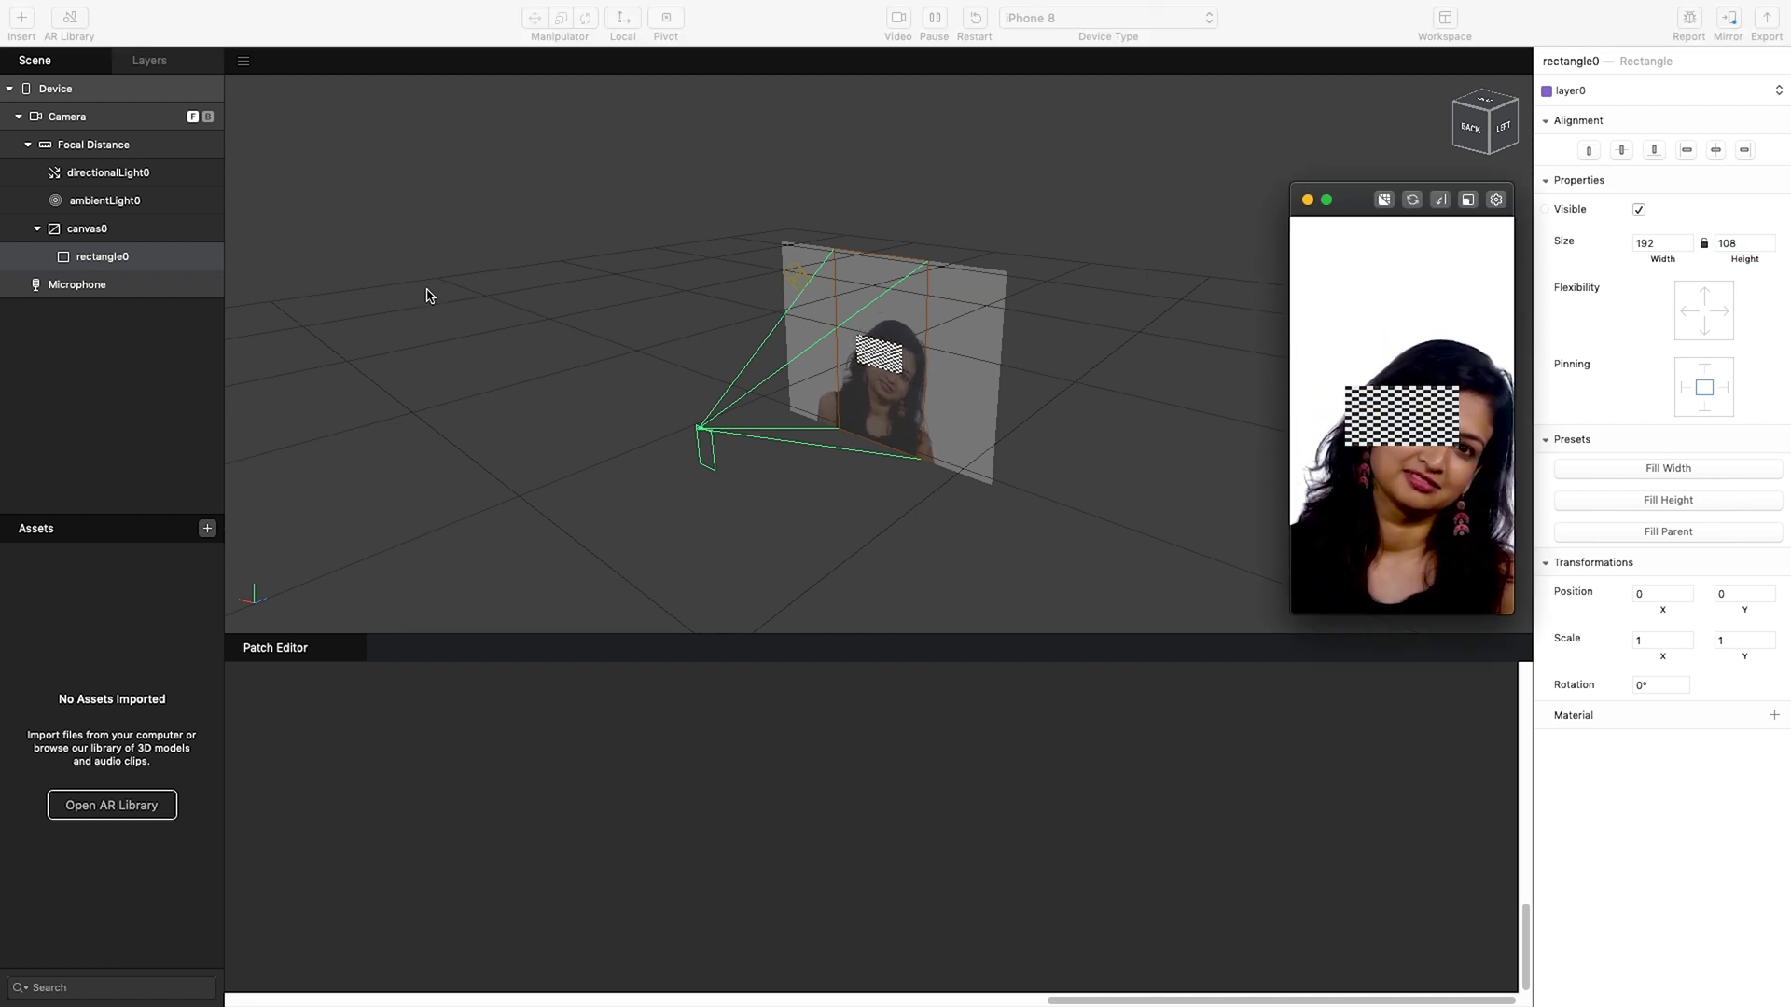
left_click(63, 265)
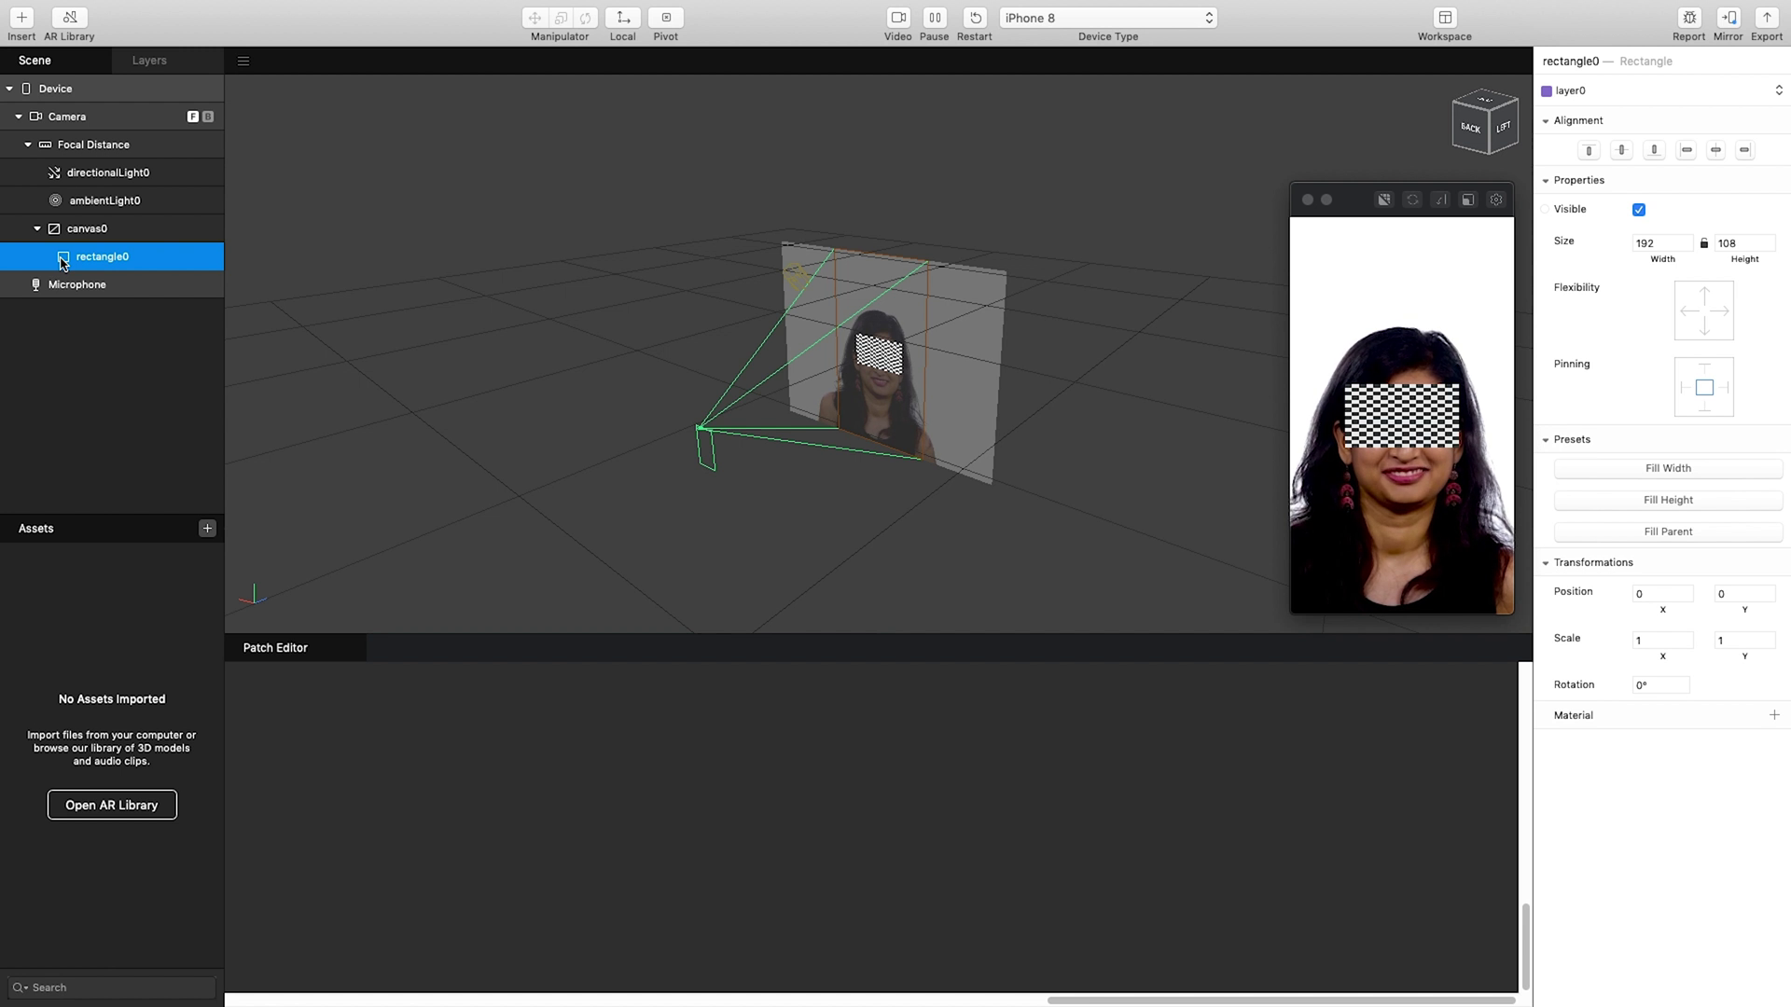
Give rectangle0 a new material, defaultMaterial0.
left_click(208, 529)
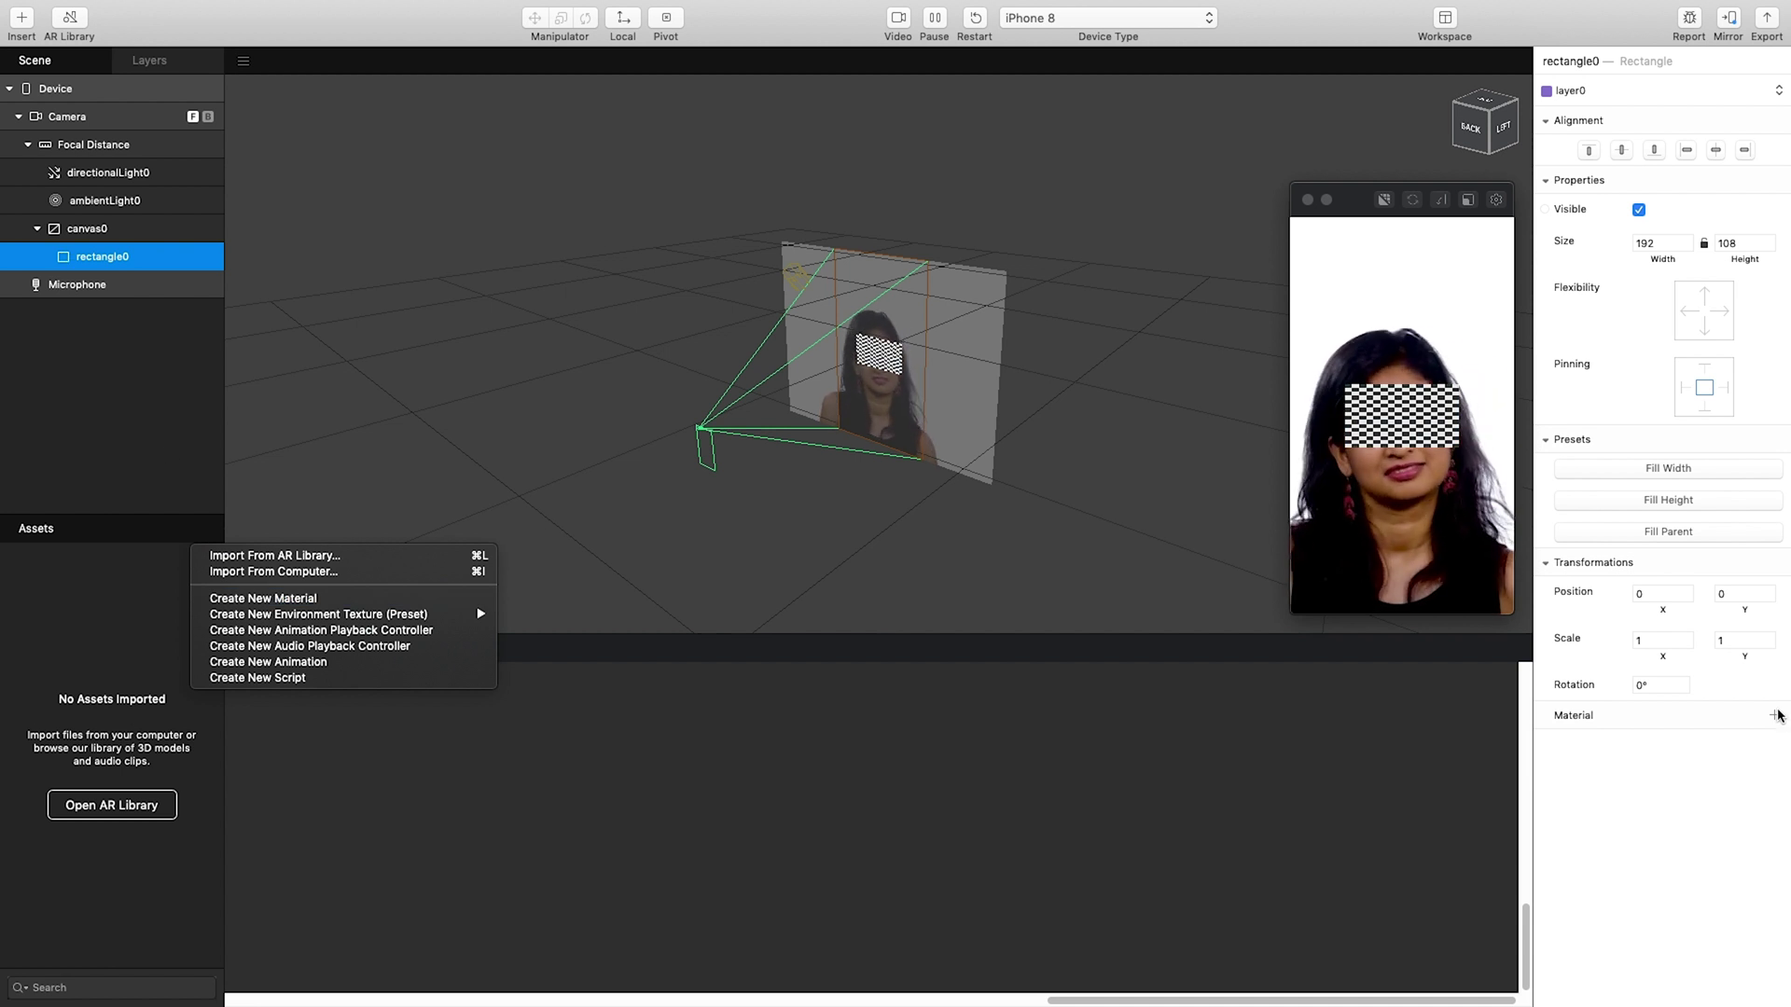
left_click(1651, 771)
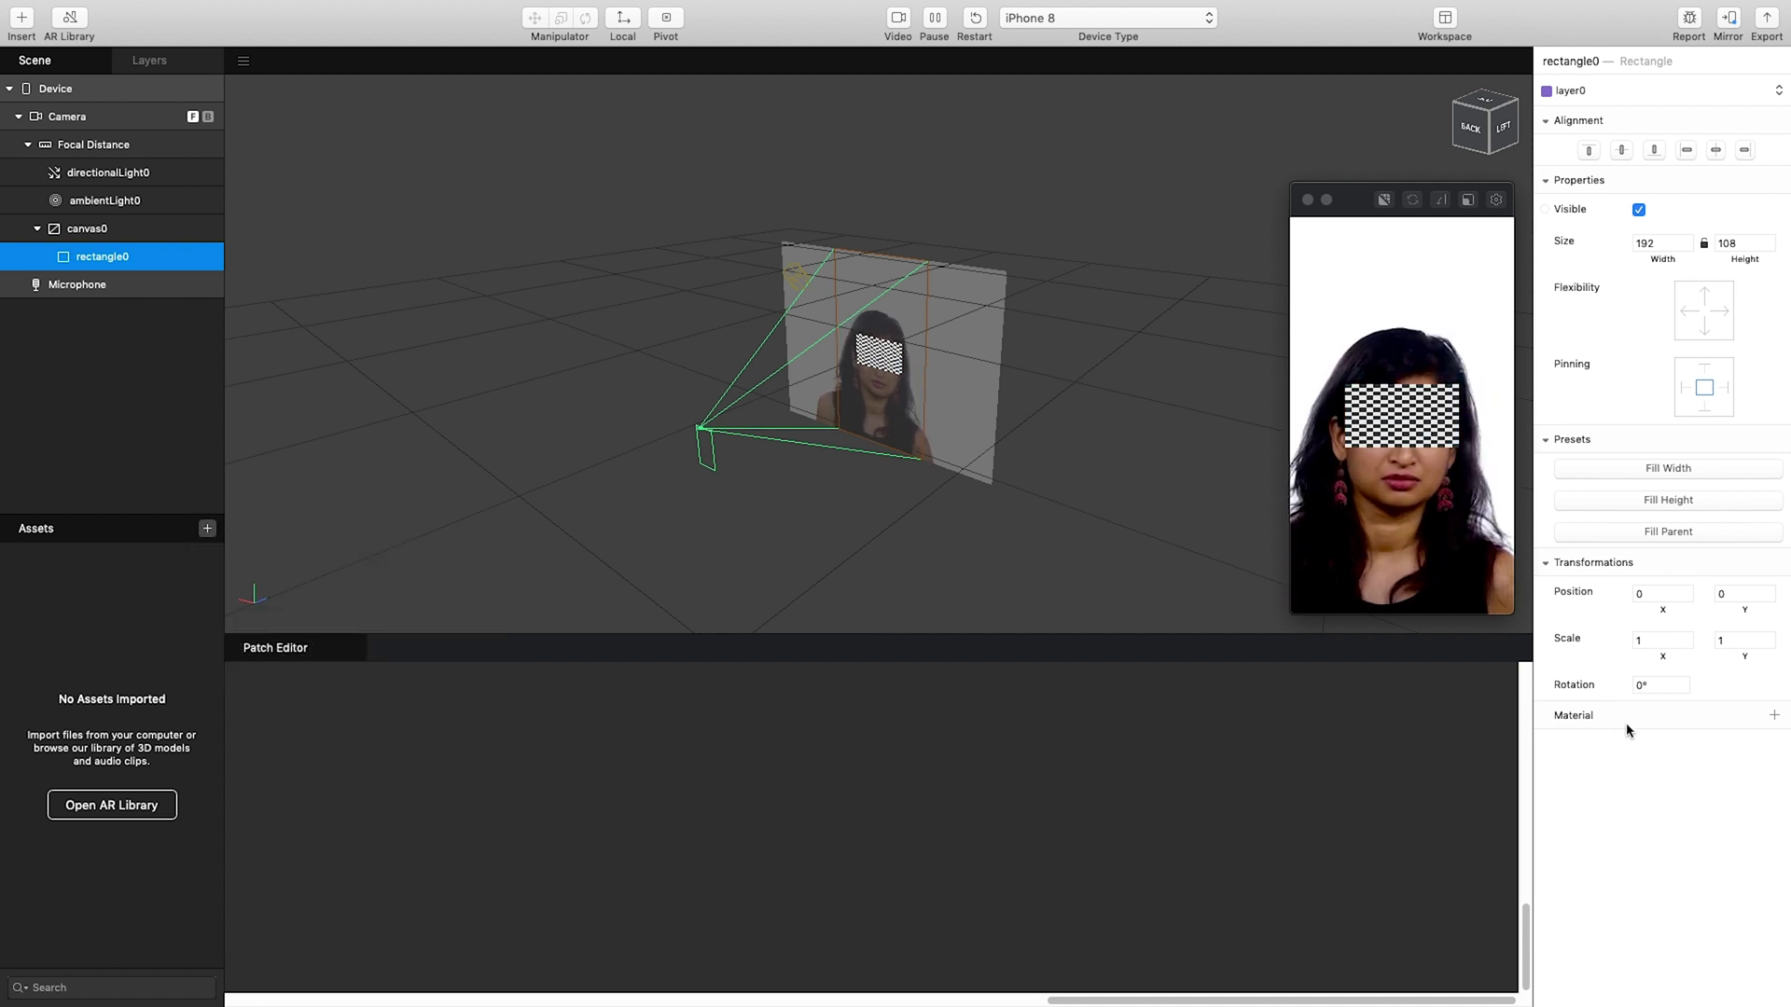
left_click(1776, 717)
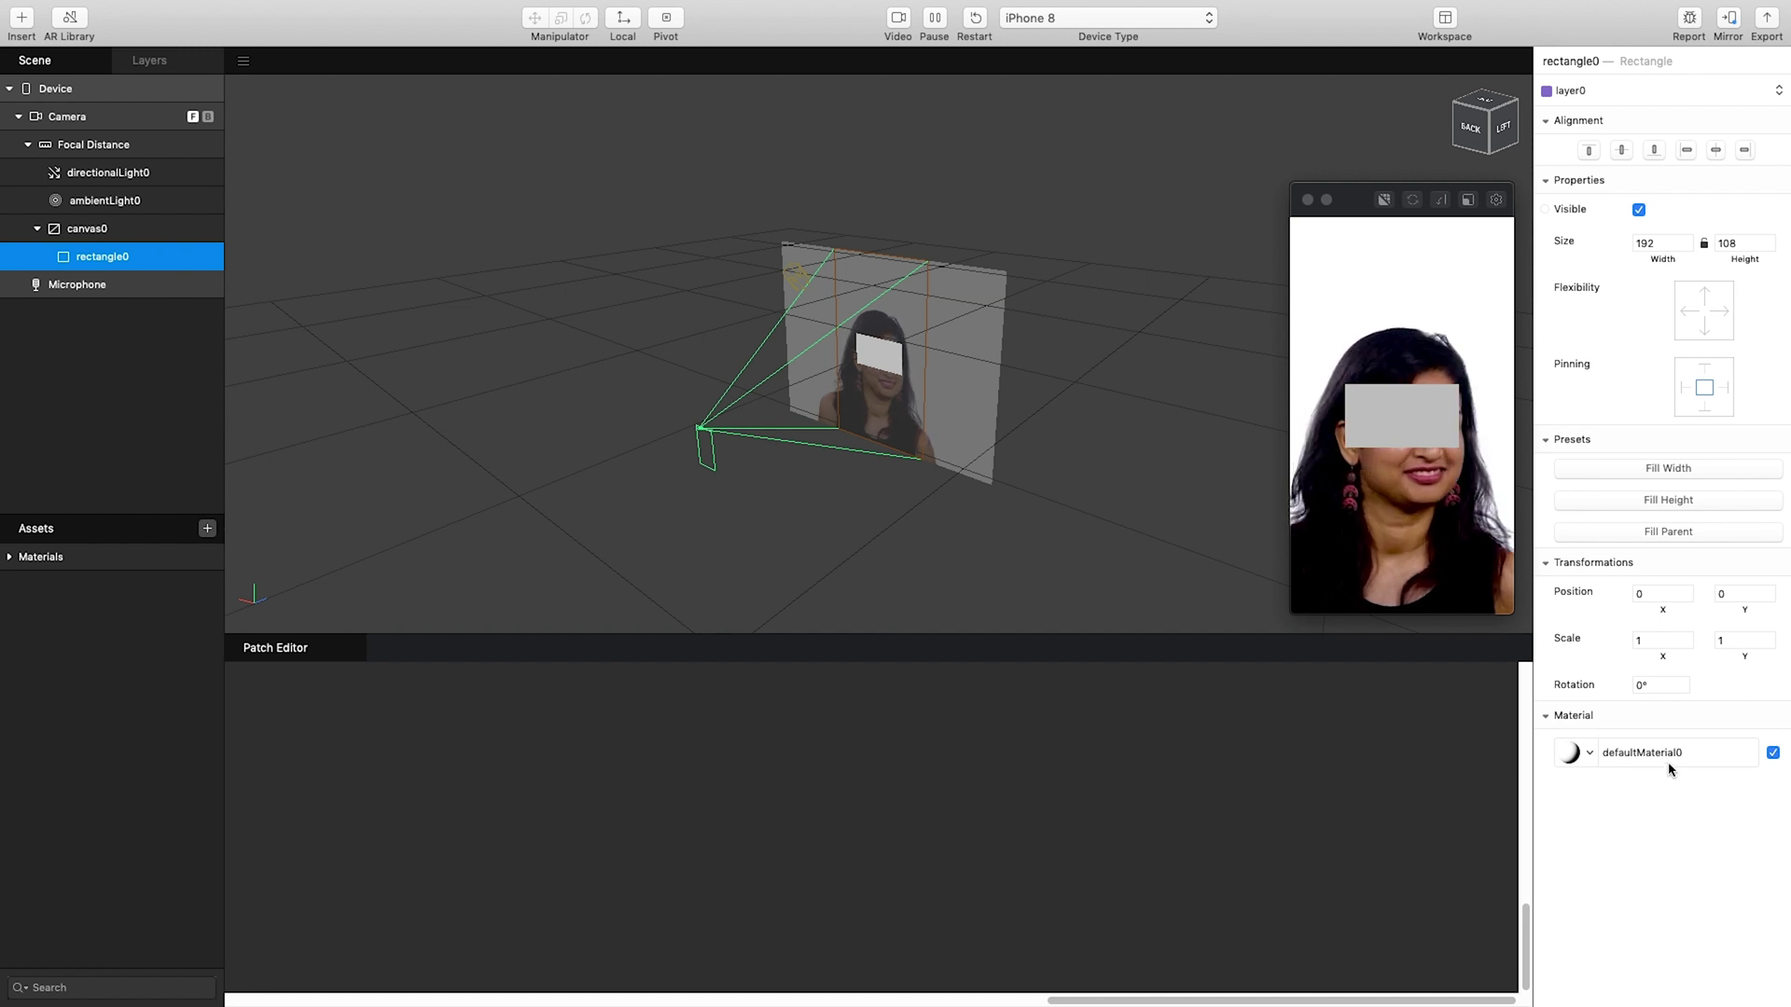
Set defaultMaterial0's diffuse texture to a new external texture.
left_click(9, 556)
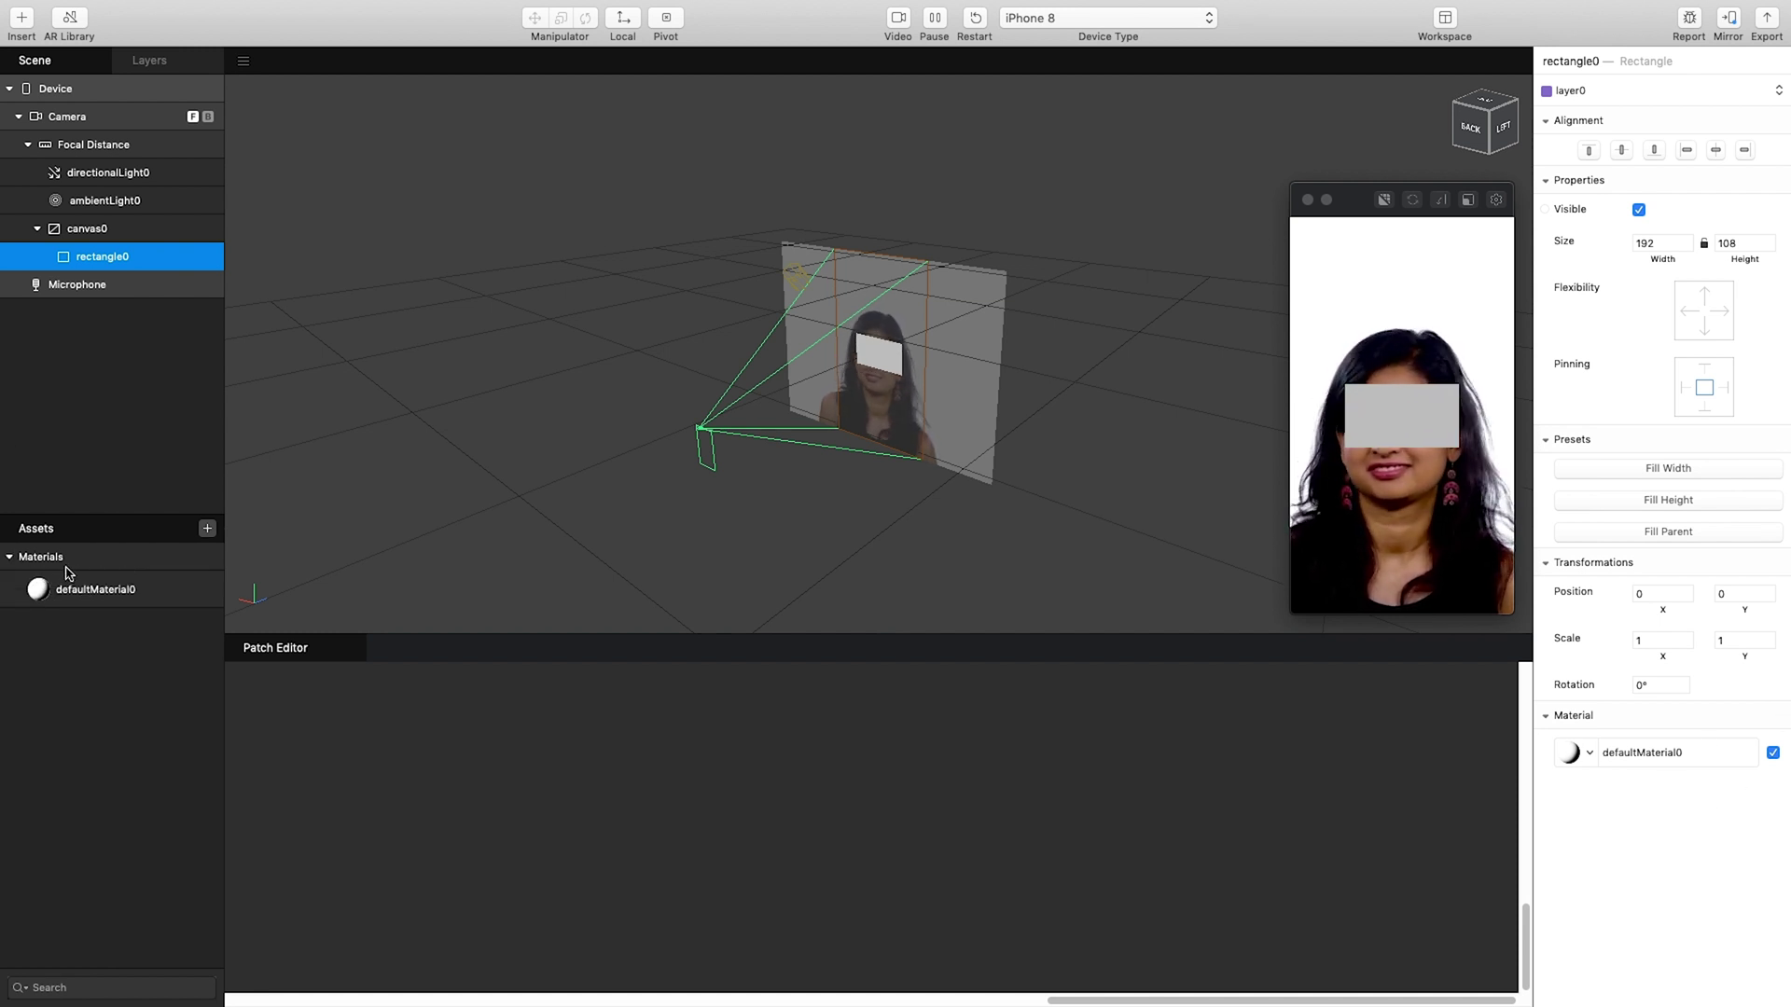
left_click(67, 590)
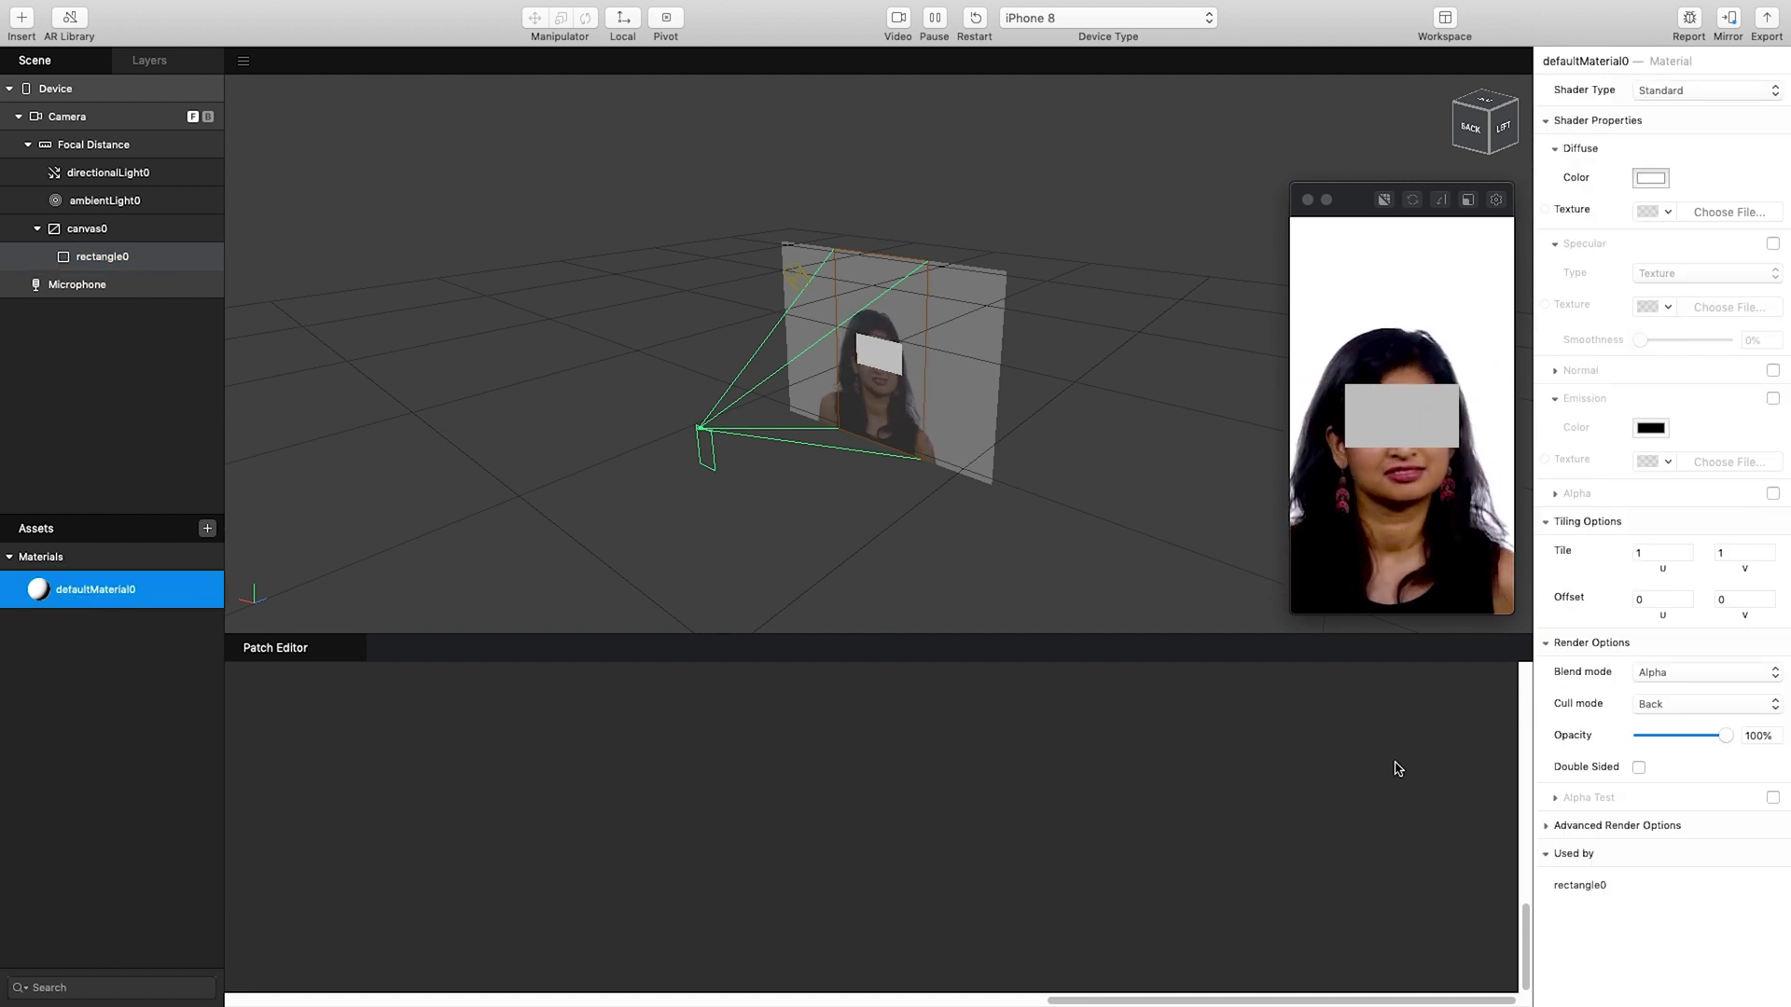
left_click(1668, 212)
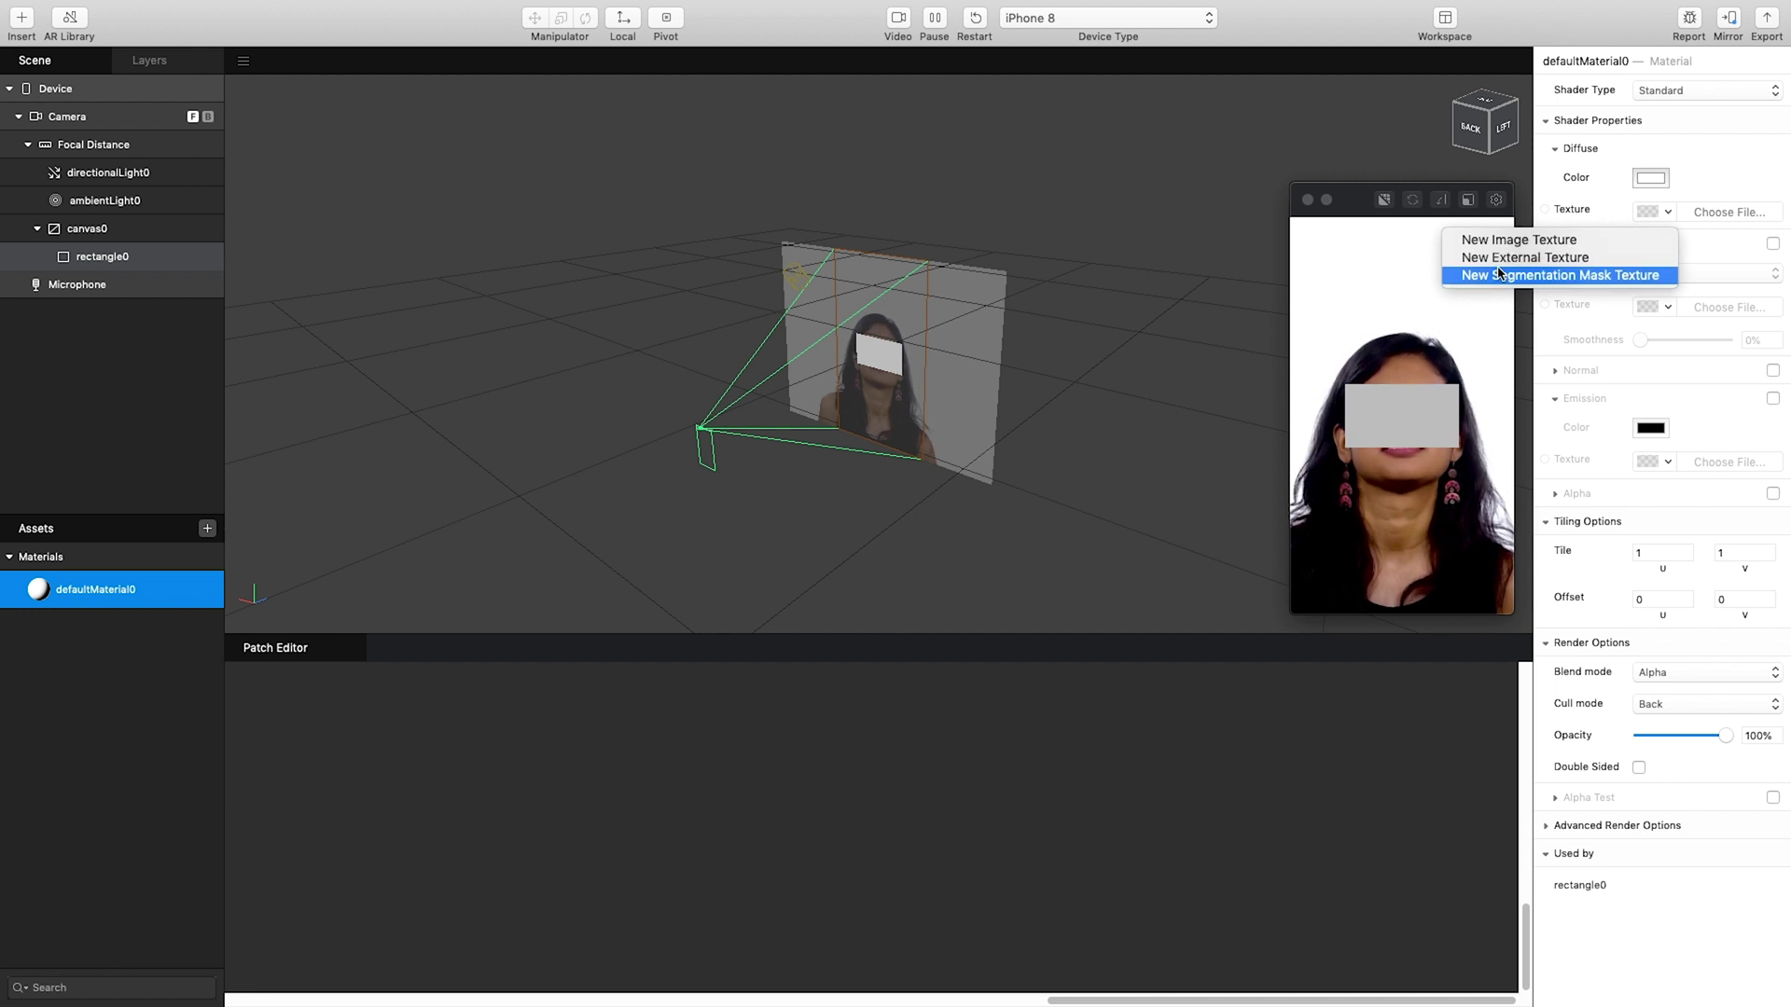
left_click(1557, 266)
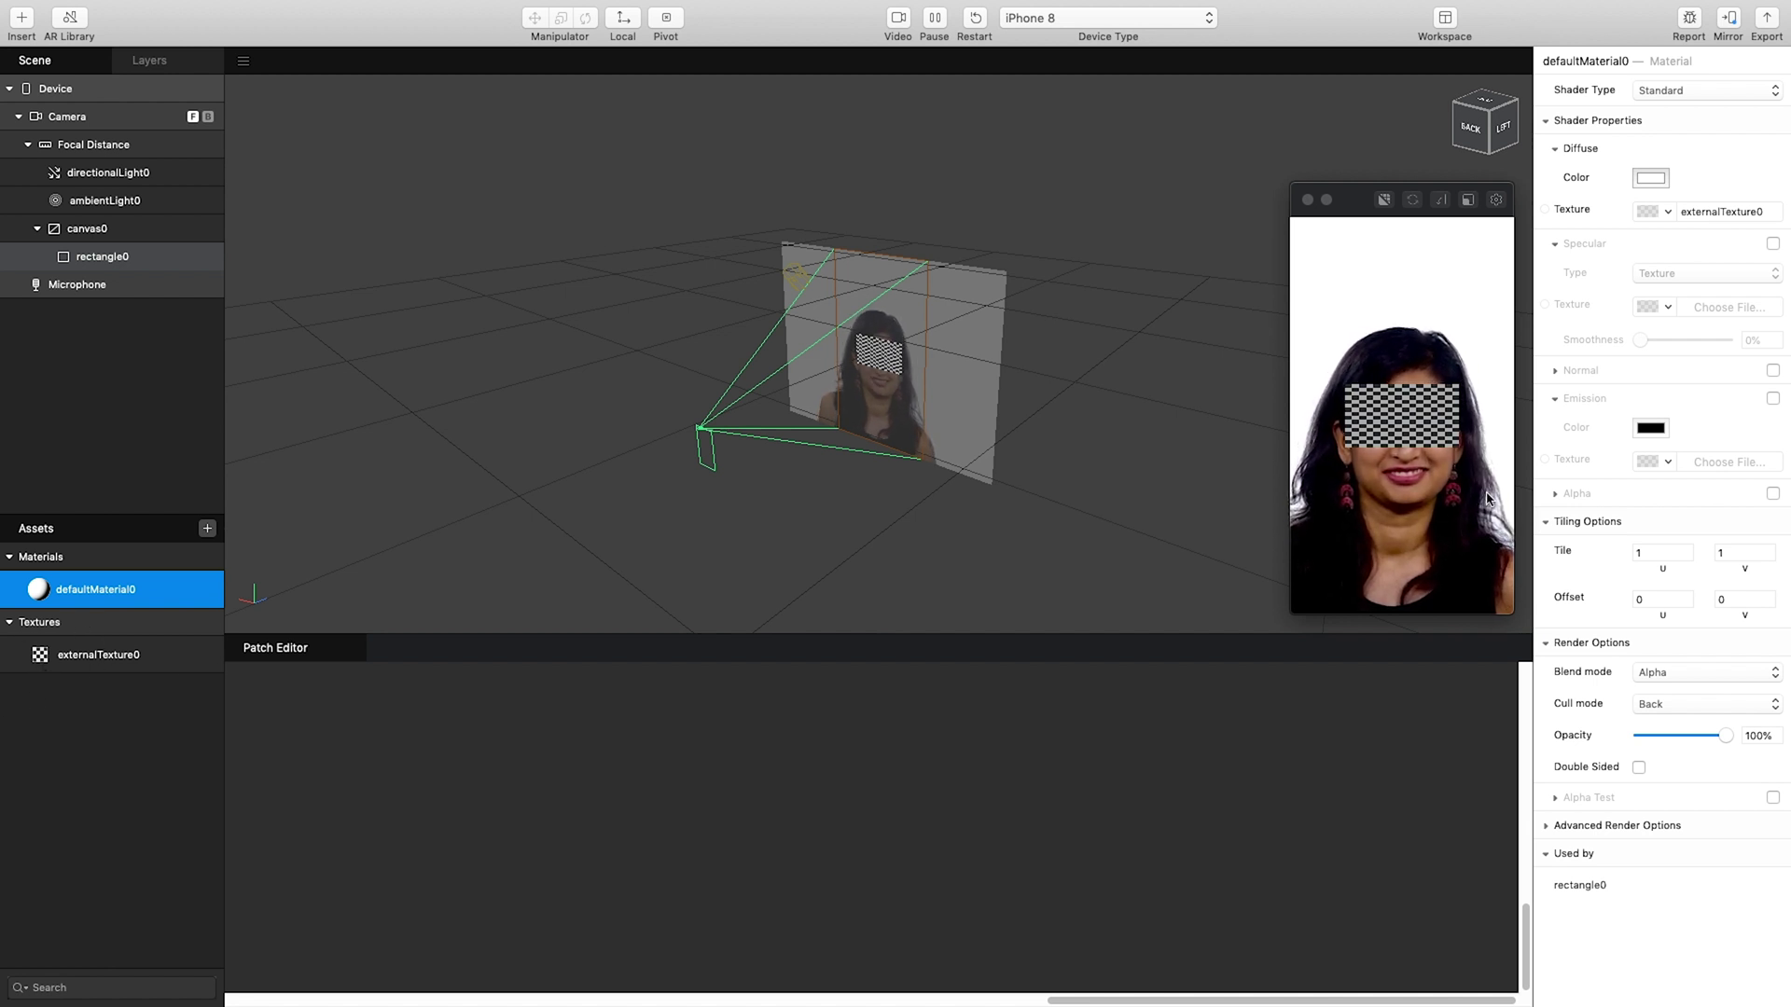
Paste the online video's http link ending VIE_html5.mp4 as externalTexture0's URL and apply it.
left_click(77, 655)
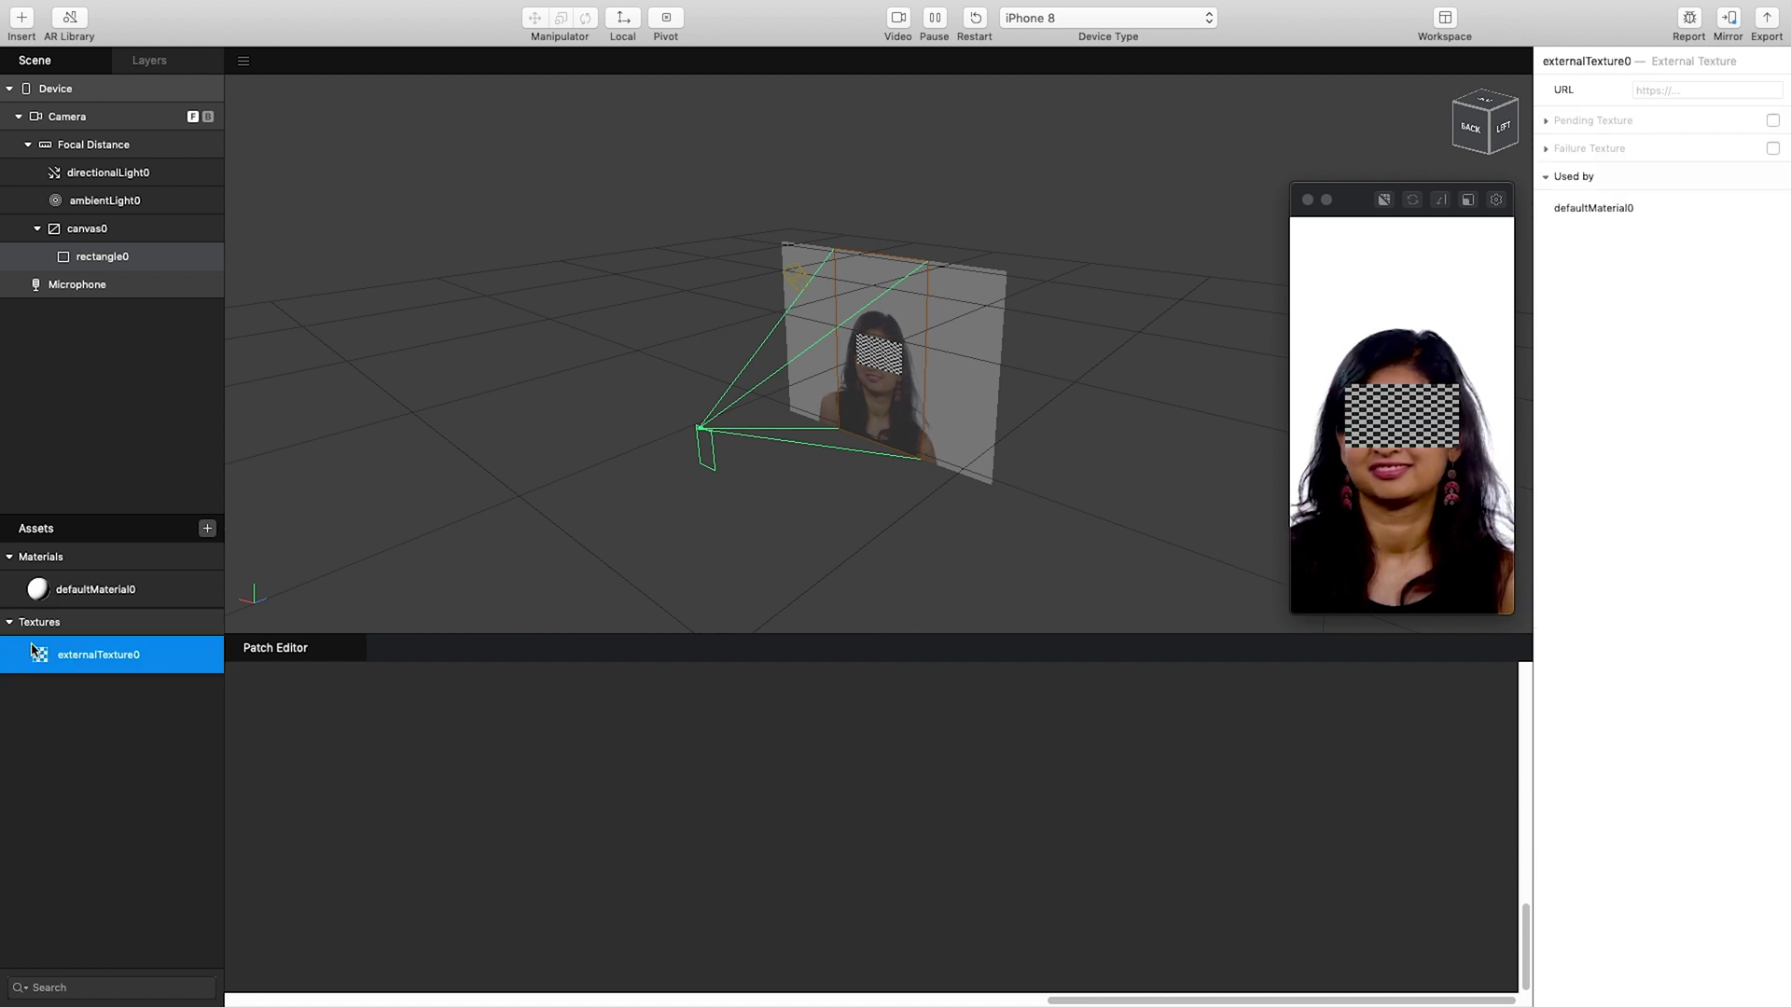
left_click(1672, 90)
right_click(1670, 90)
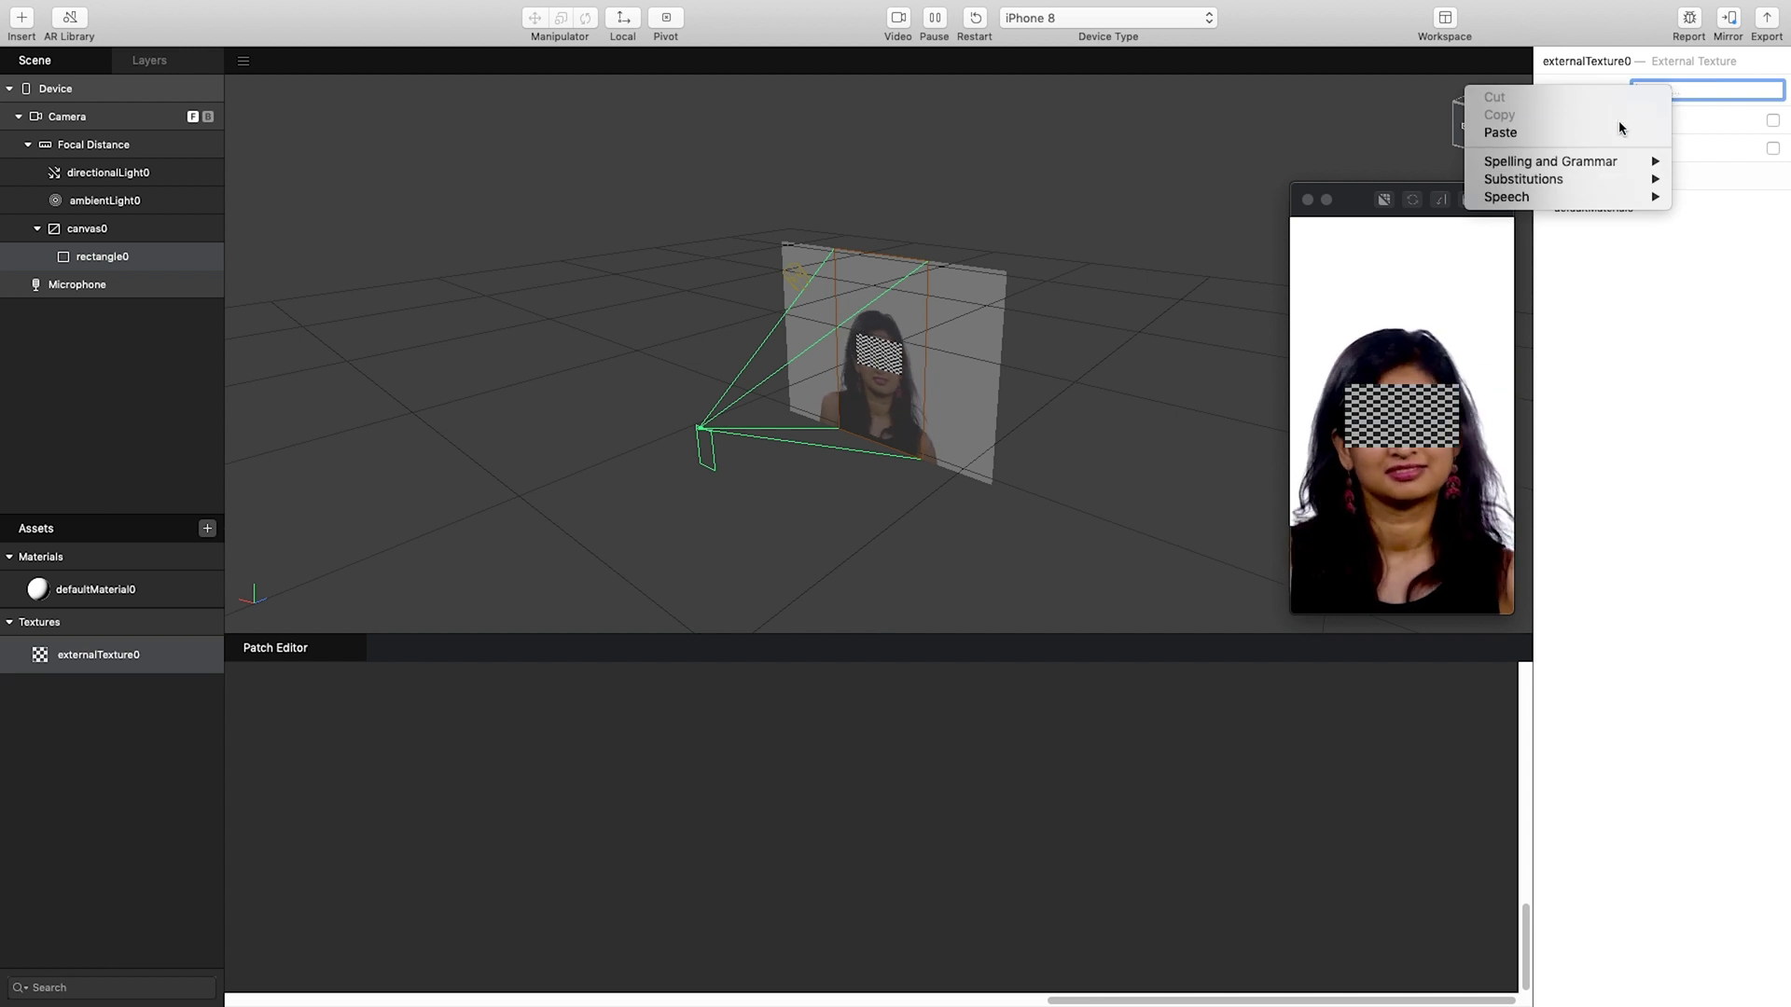
left_click(1597, 133)
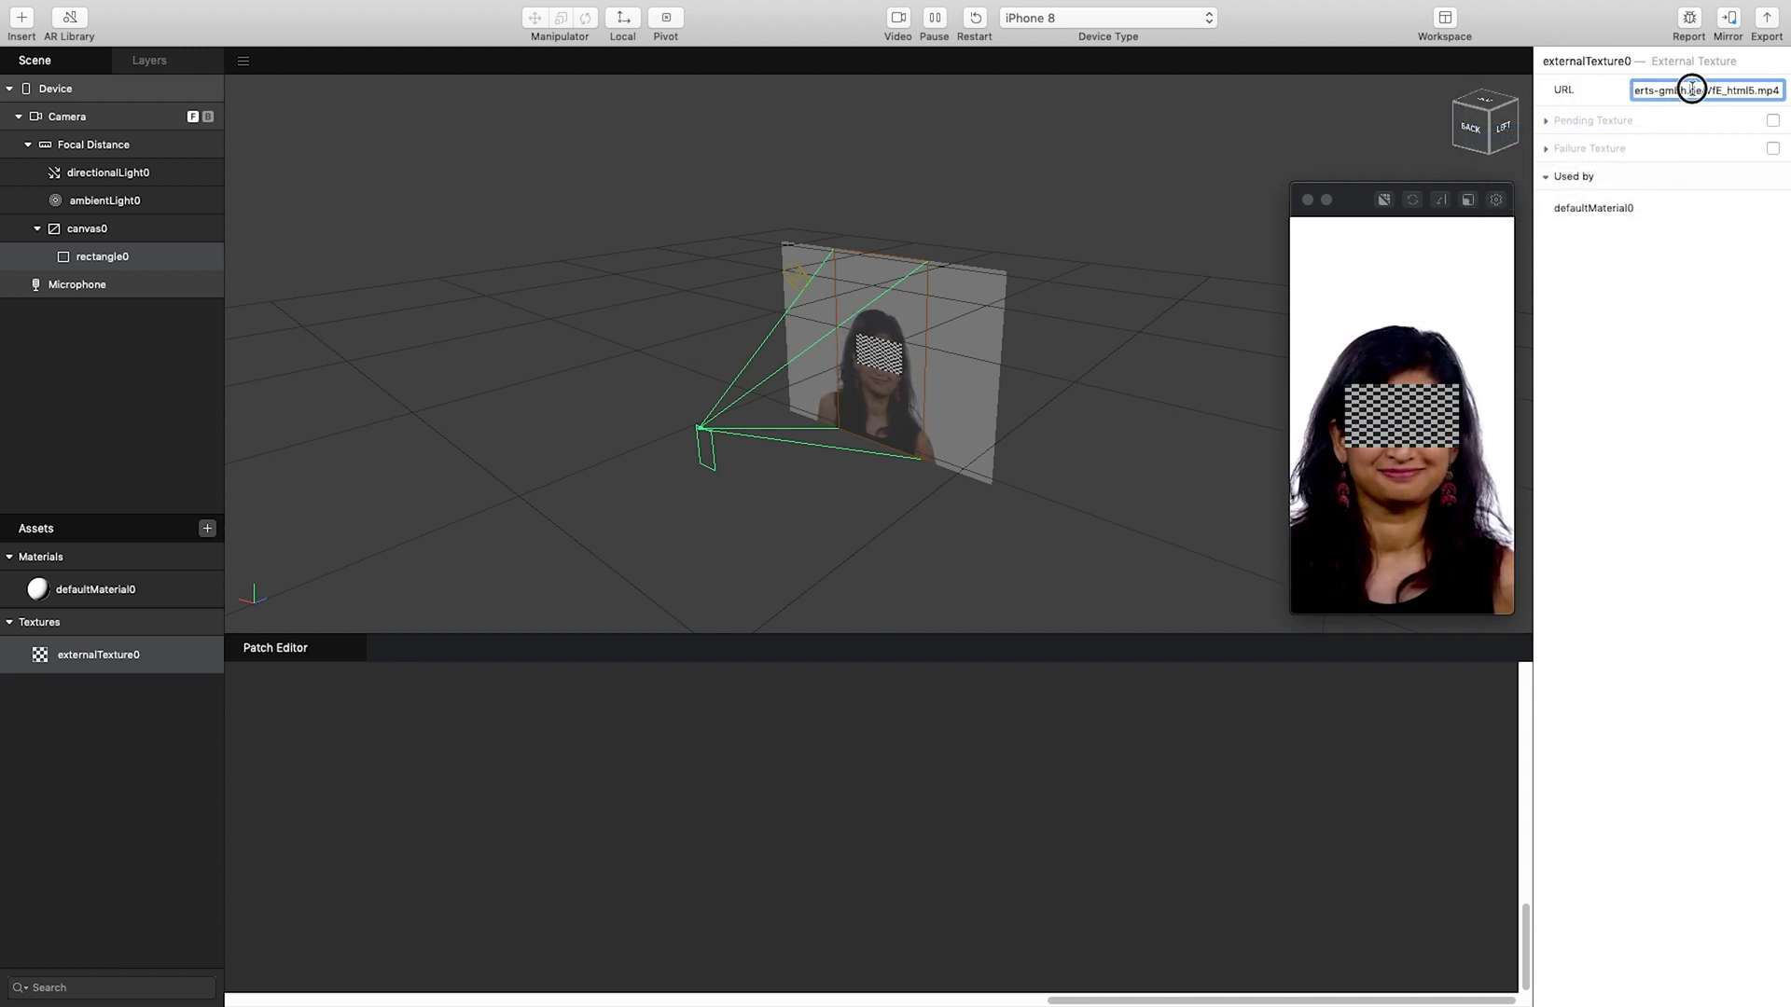
left_click_drag(1688, 91, 1770, 88)
left_click(1761, 90)
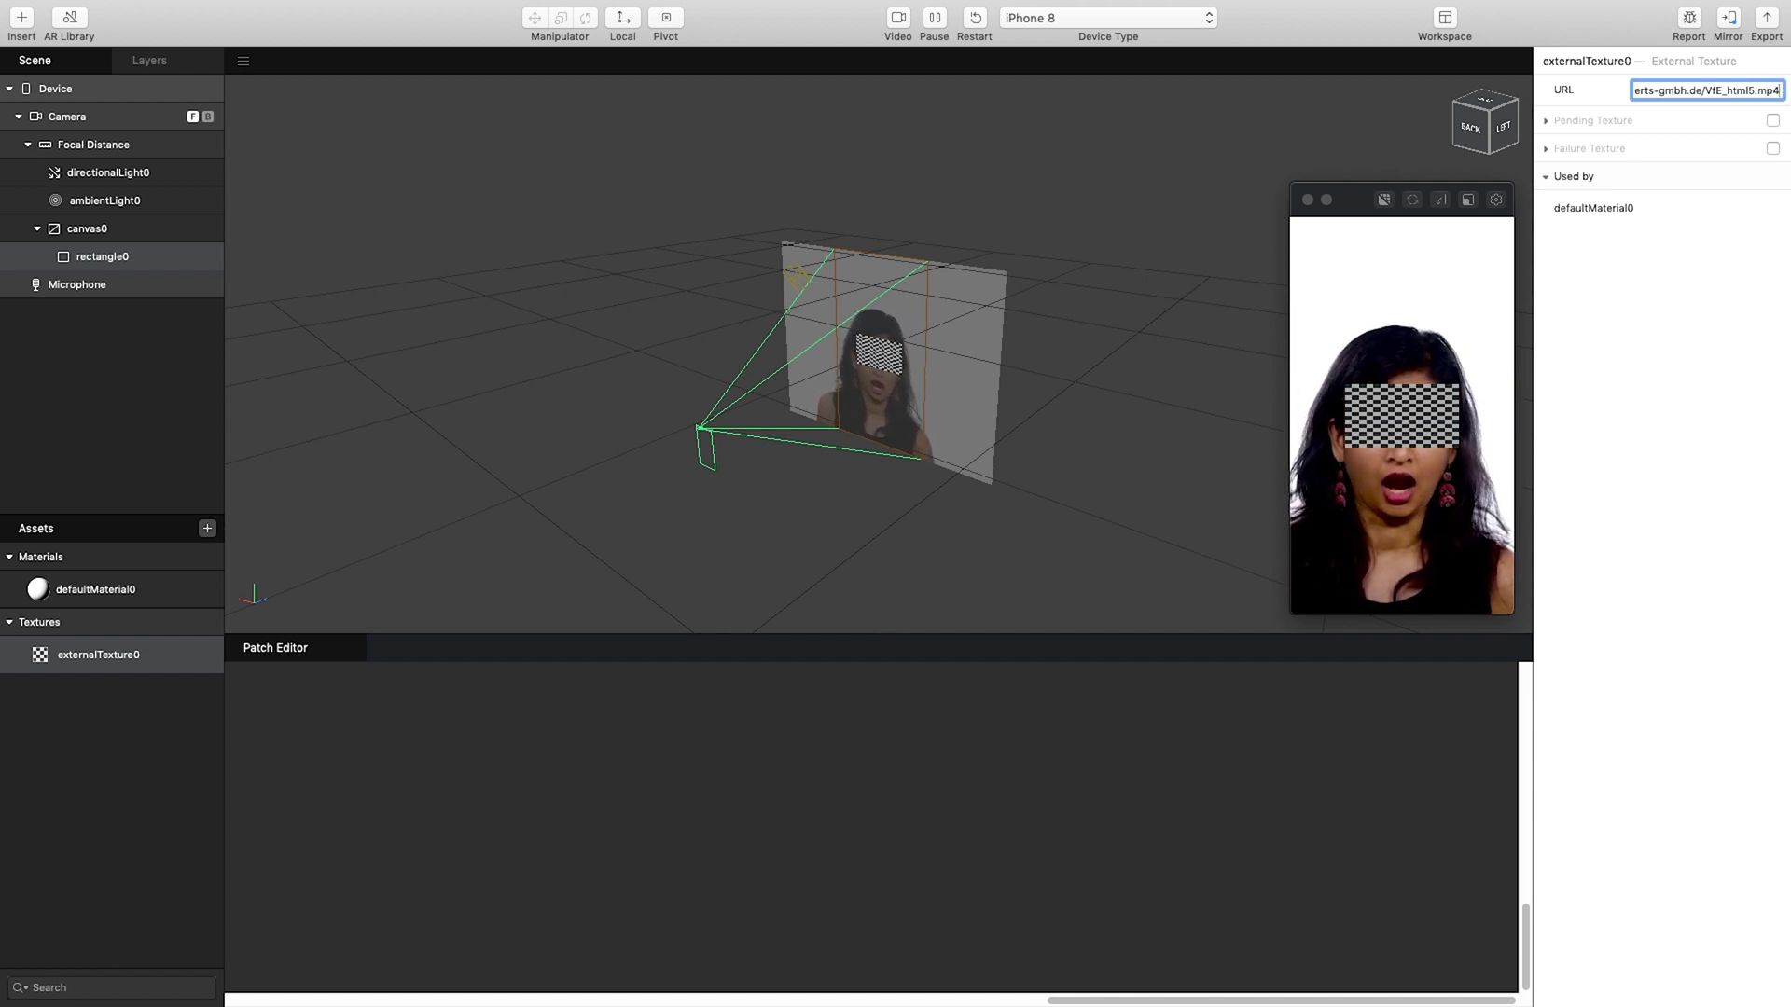
key("Return")
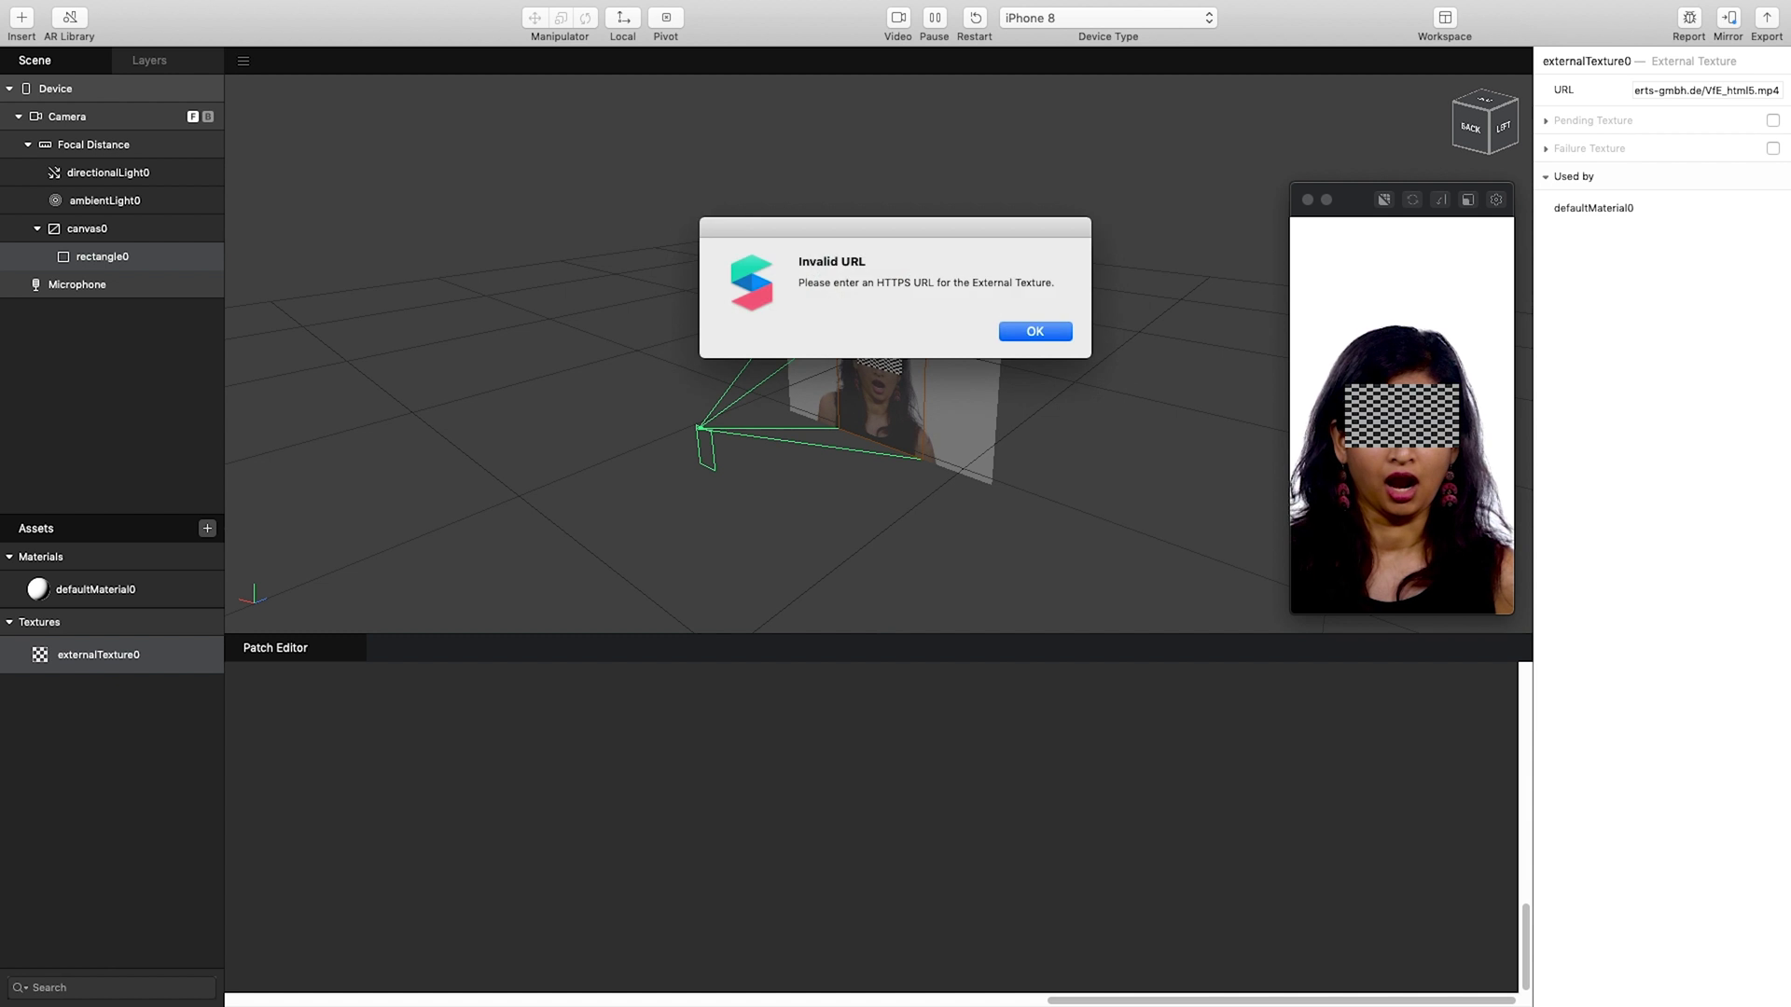
Dismiss the Invalid URL warning and change the video link from http to https.
left_click(1030, 332)
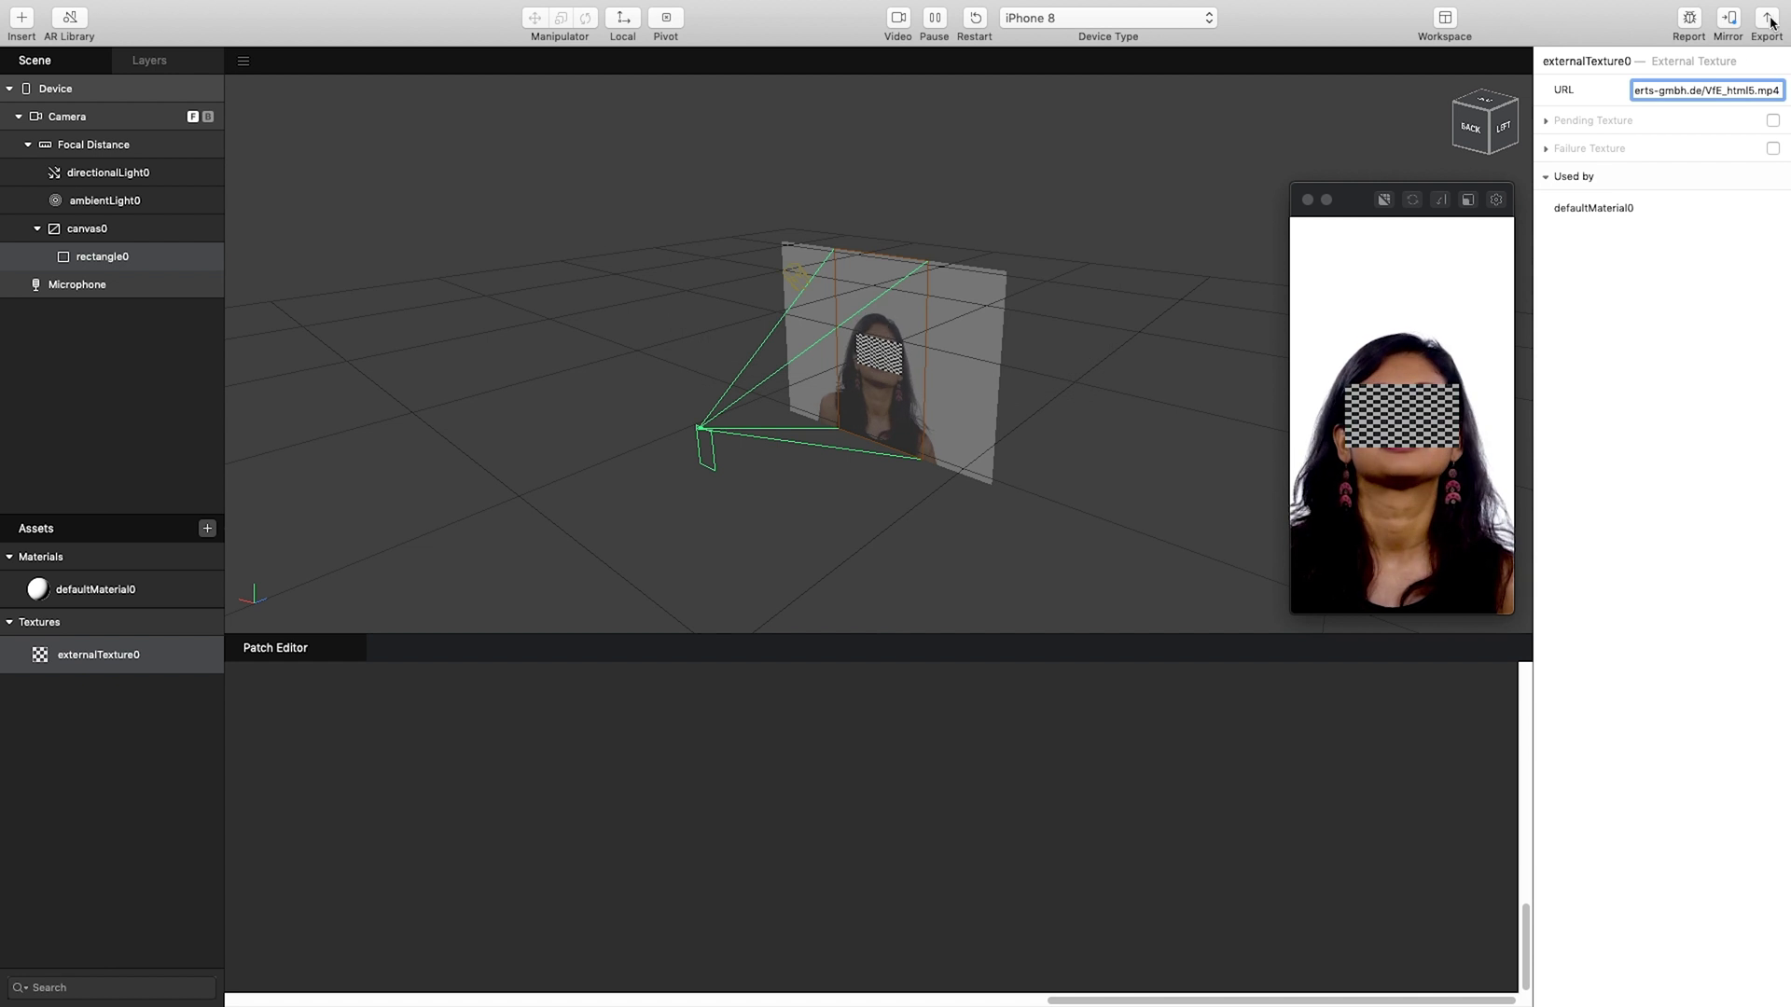
left_click(1679, 90)
left_click(1583, 82)
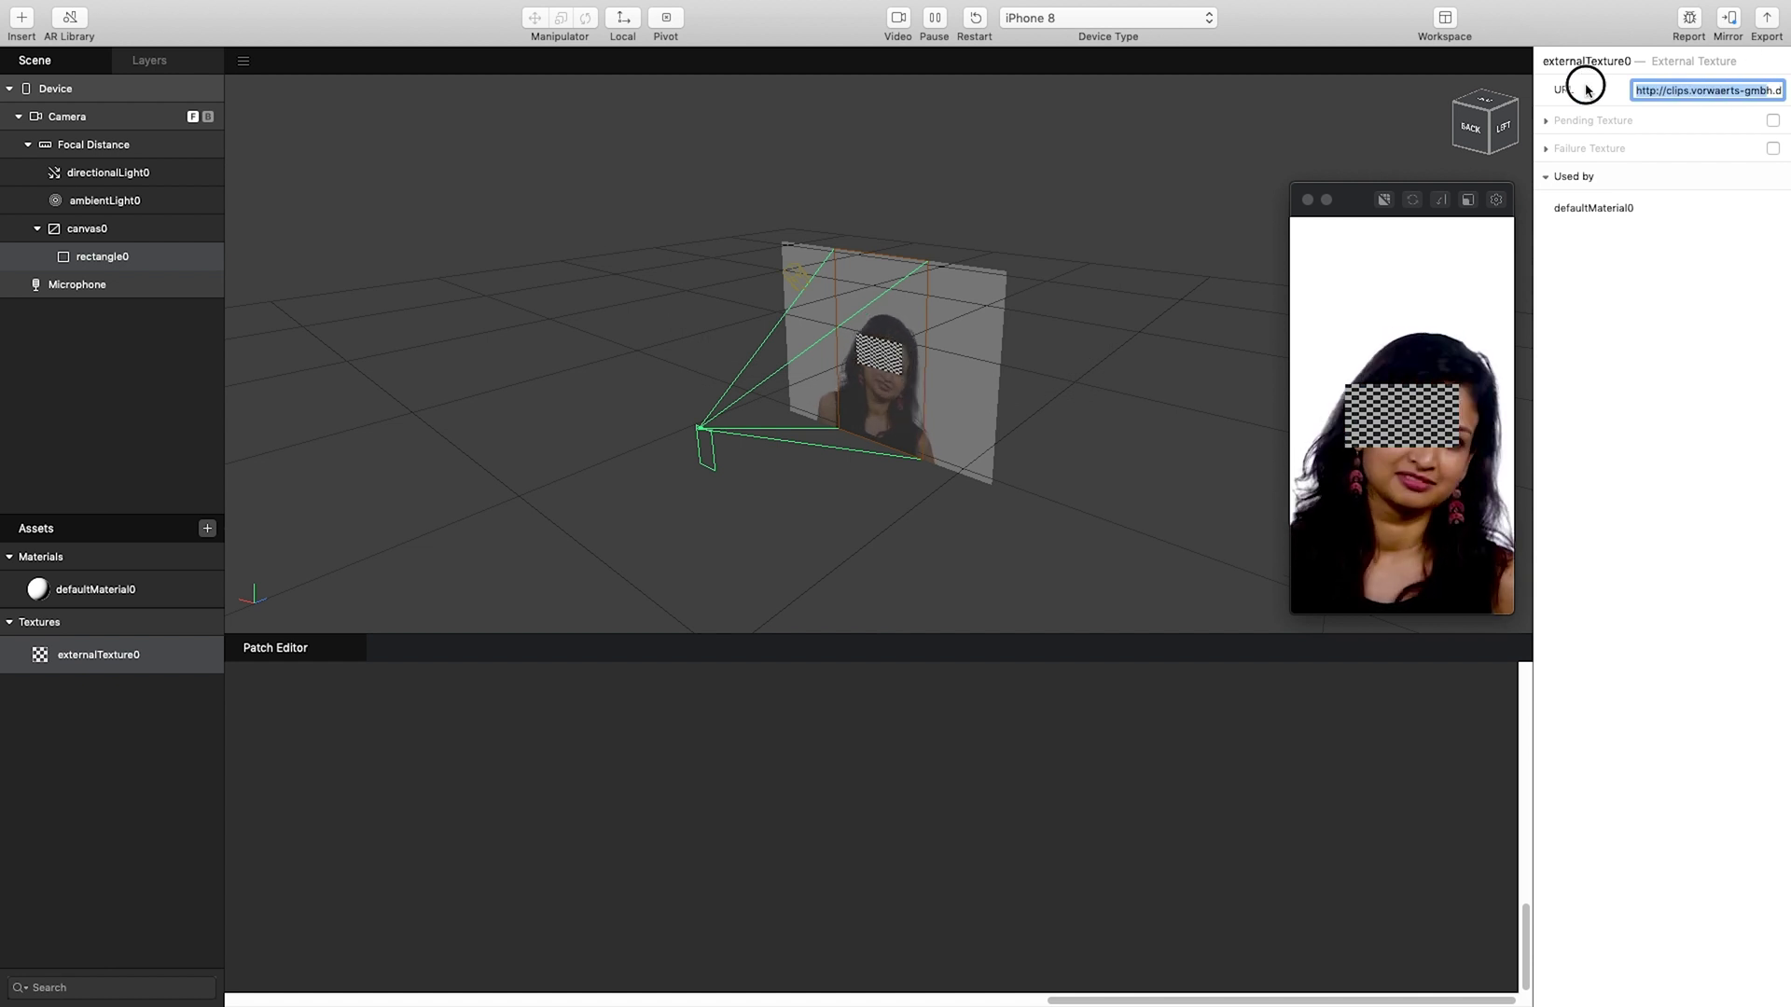
left_click(1643, 91)
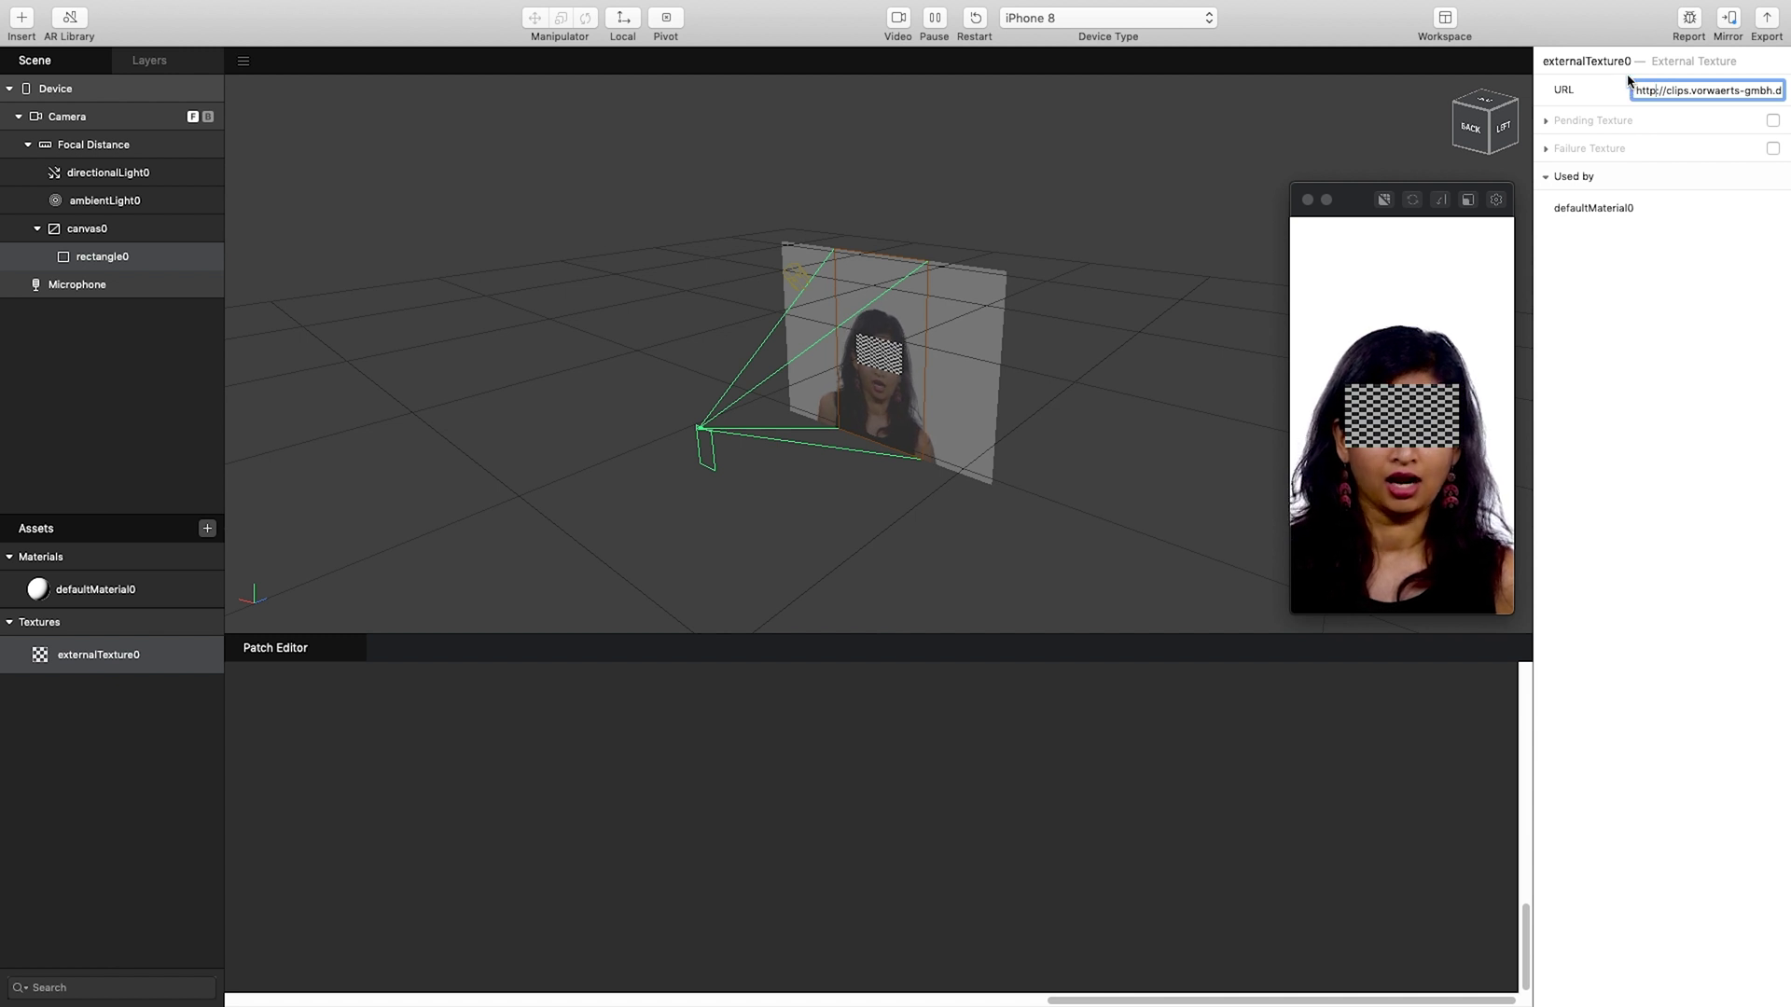
type("s")
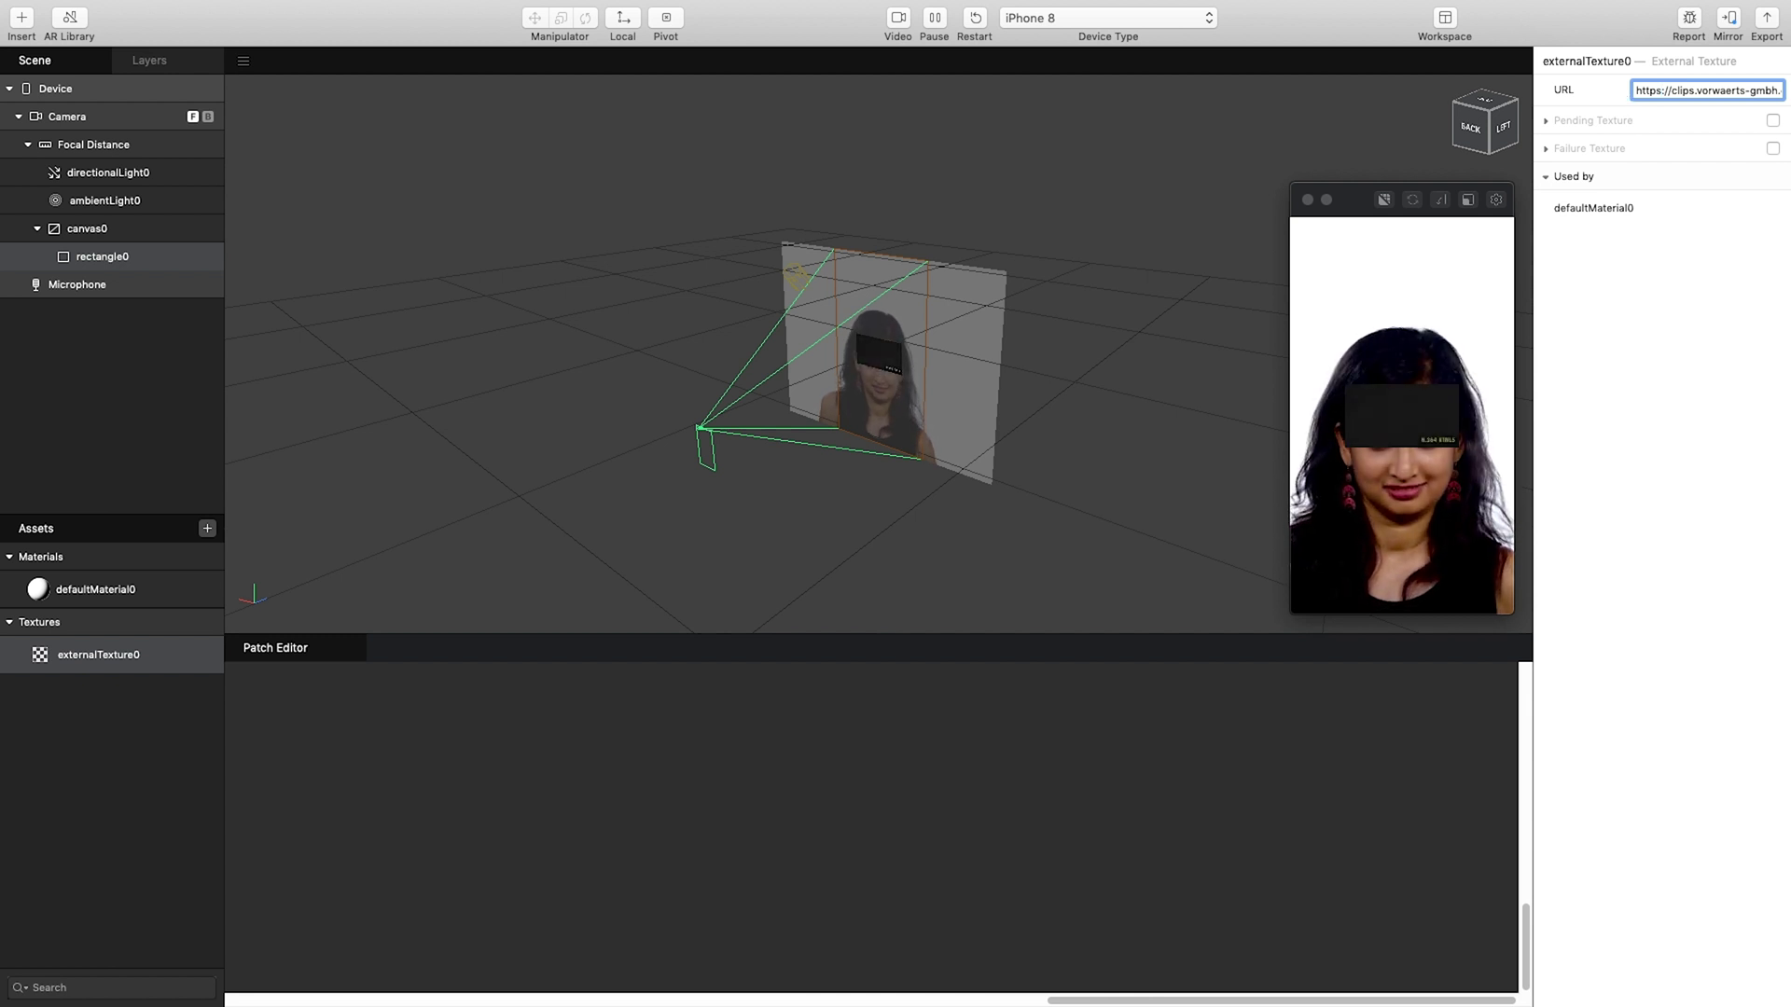
left_click(1662, 91)
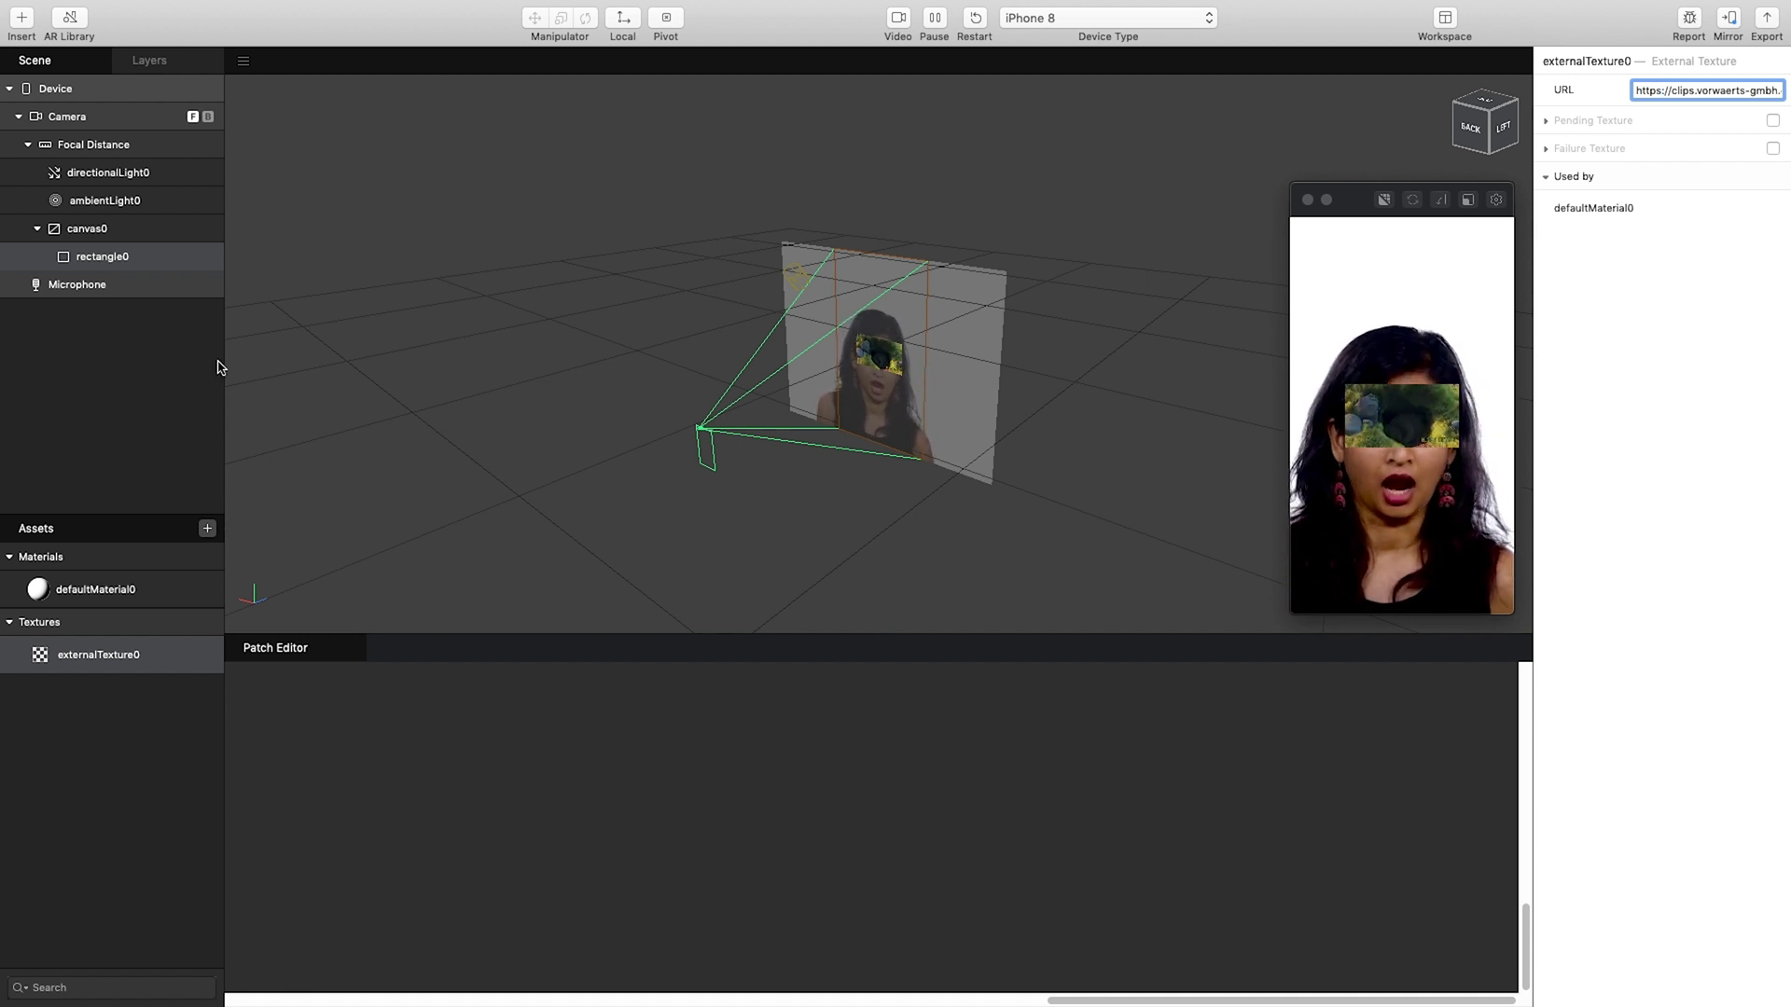
Select rectangle0 in the Scene panel to show its size properties.
left_click(168, 364)
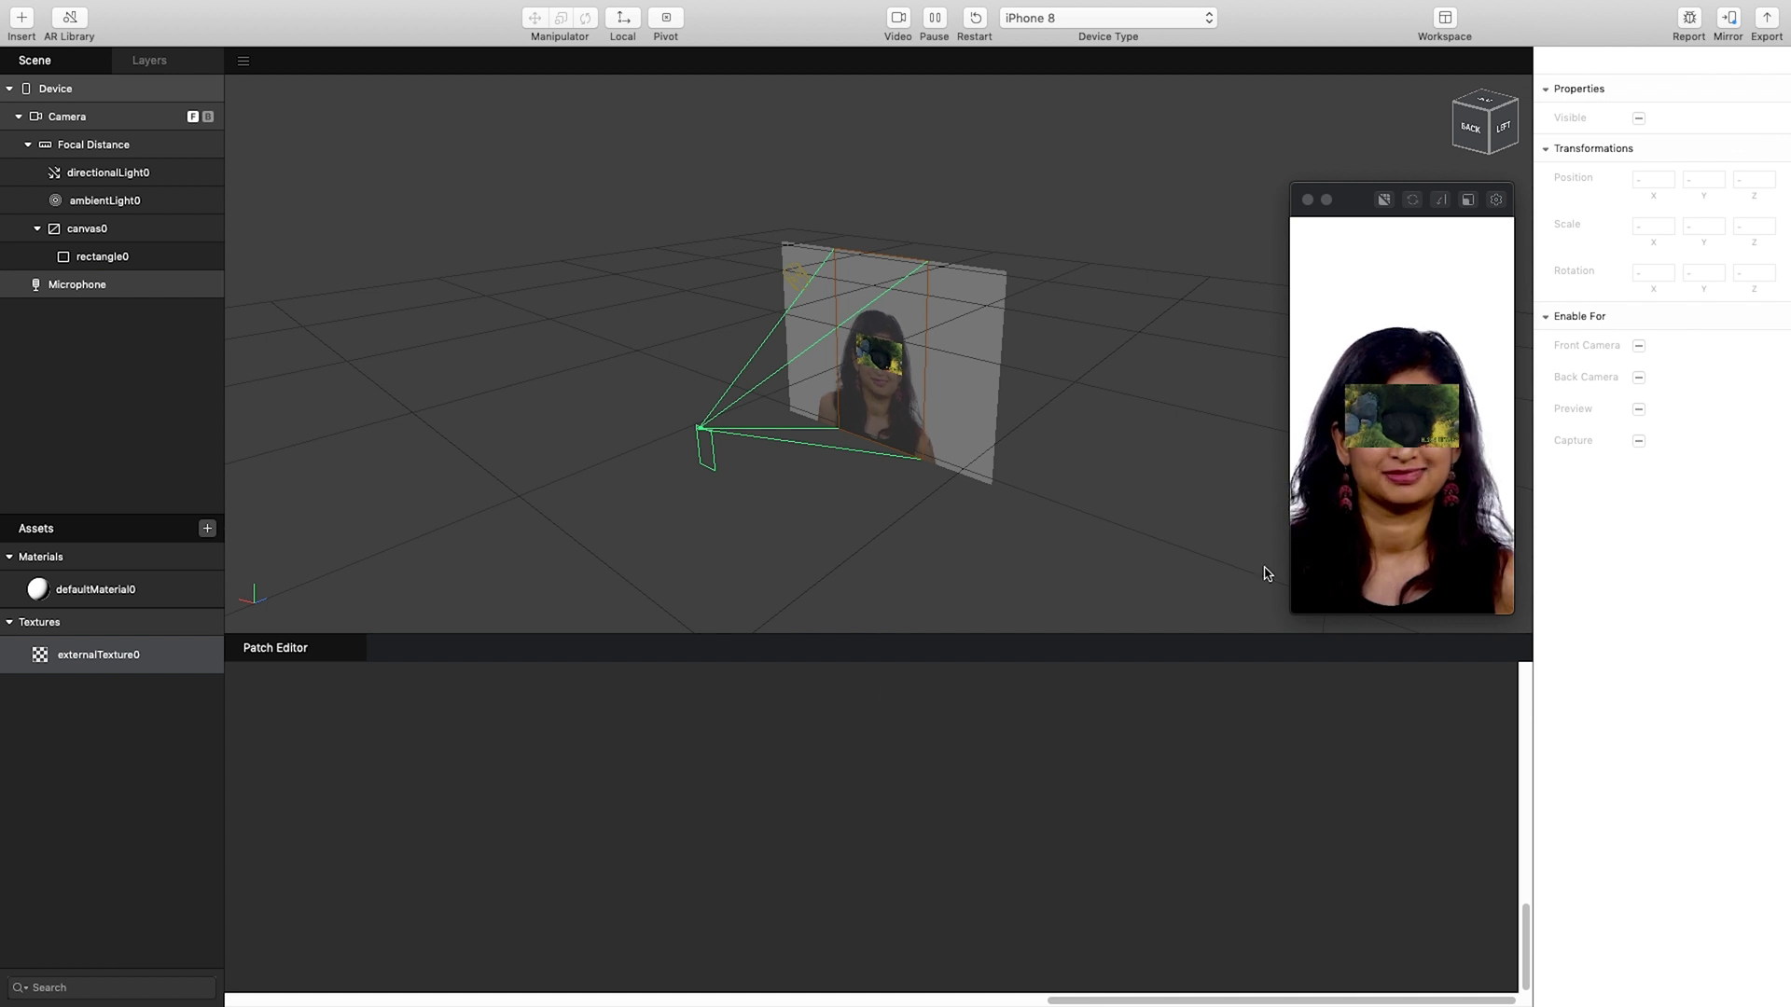
left_click(1473, 397)
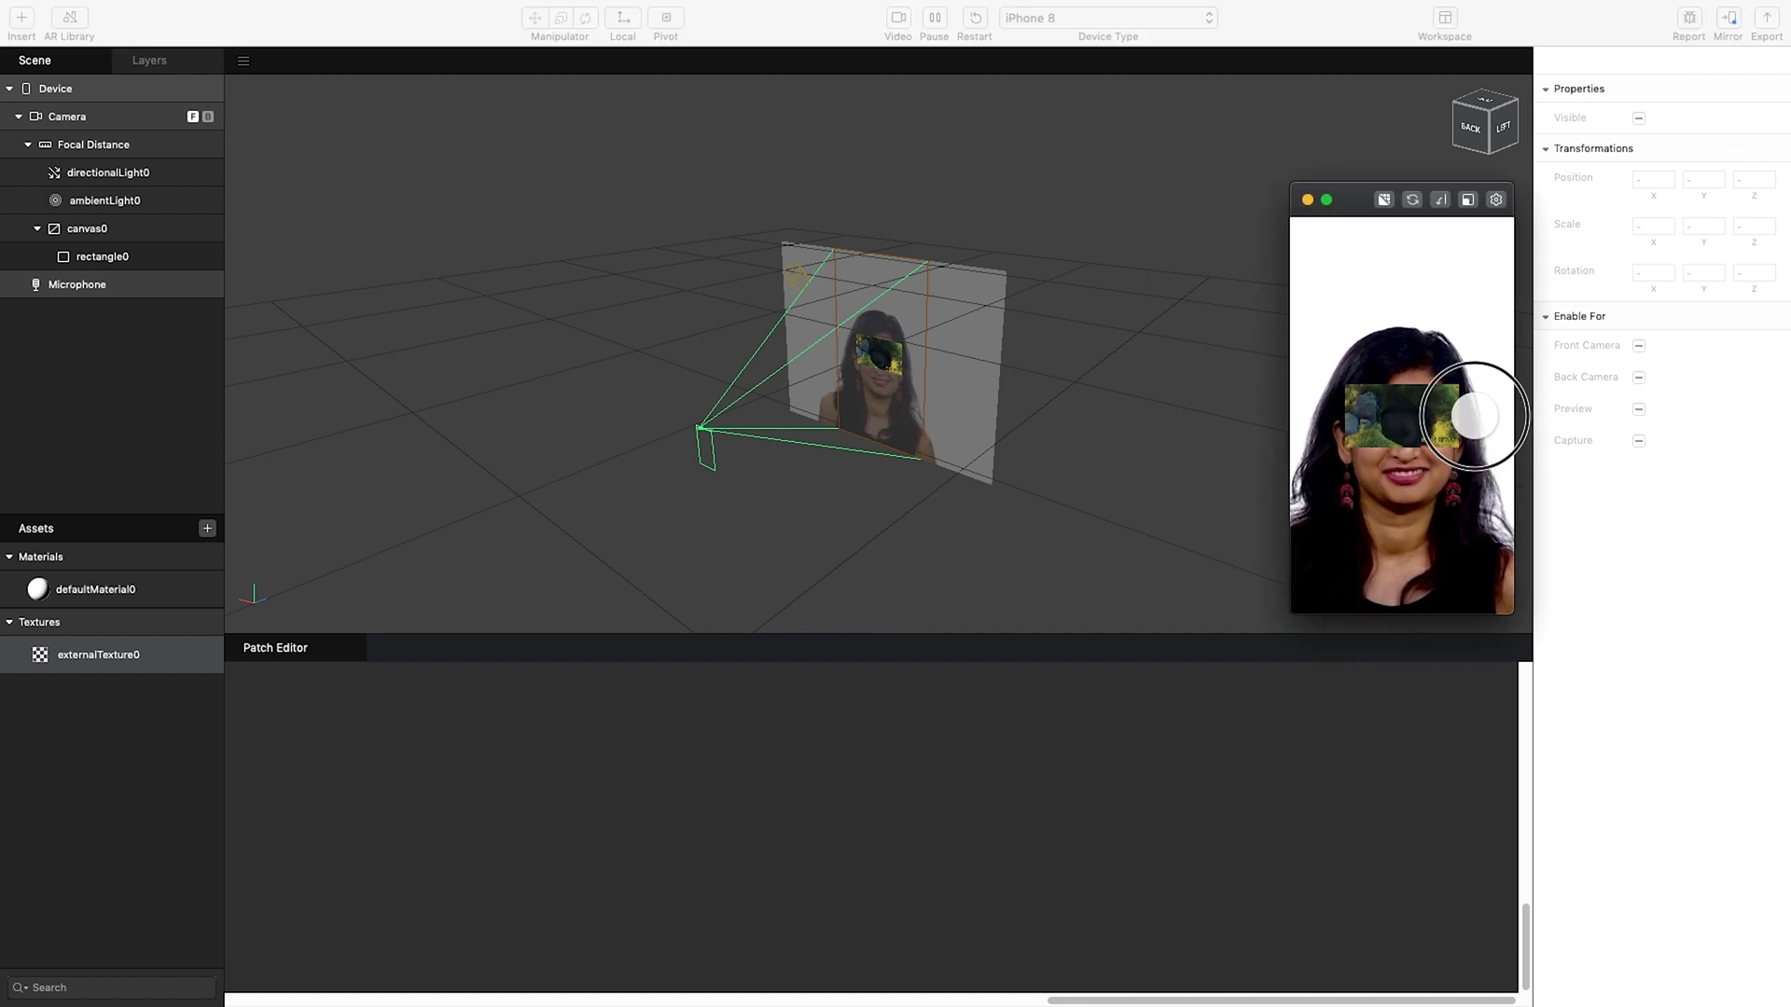
left_click(1495, 199)
left_click(1548, 439)
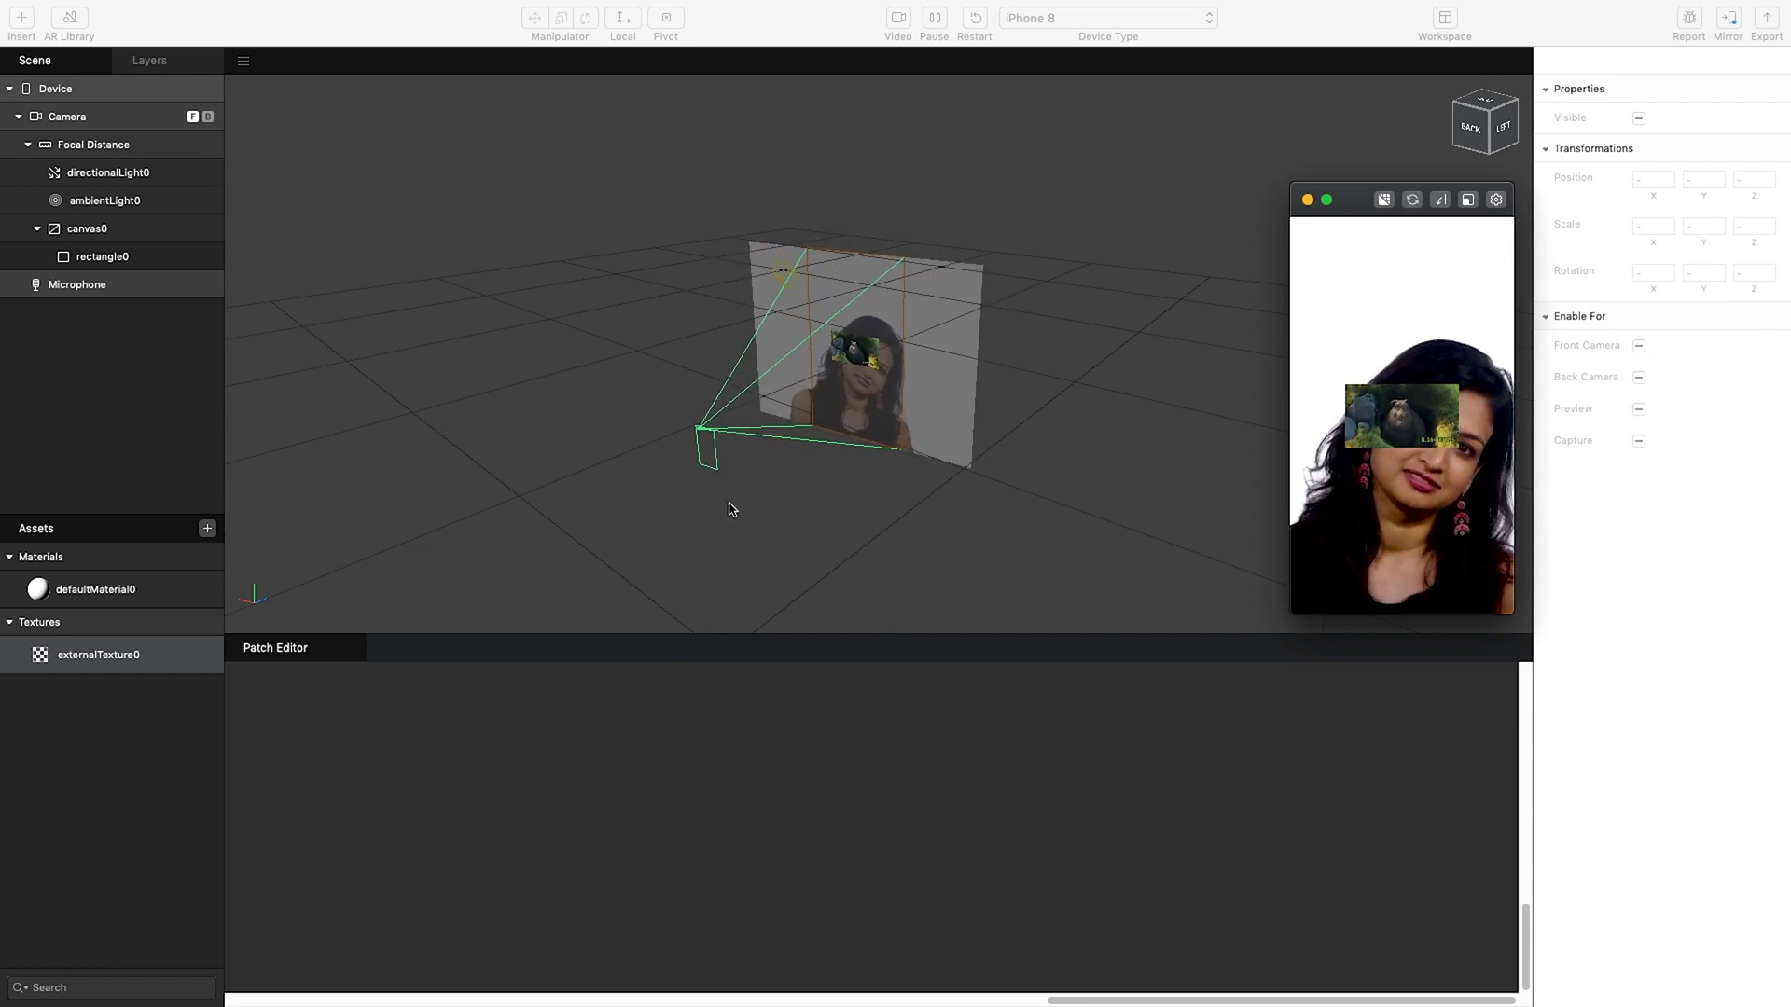
left_click(117, 255)
left_click(117, 255)
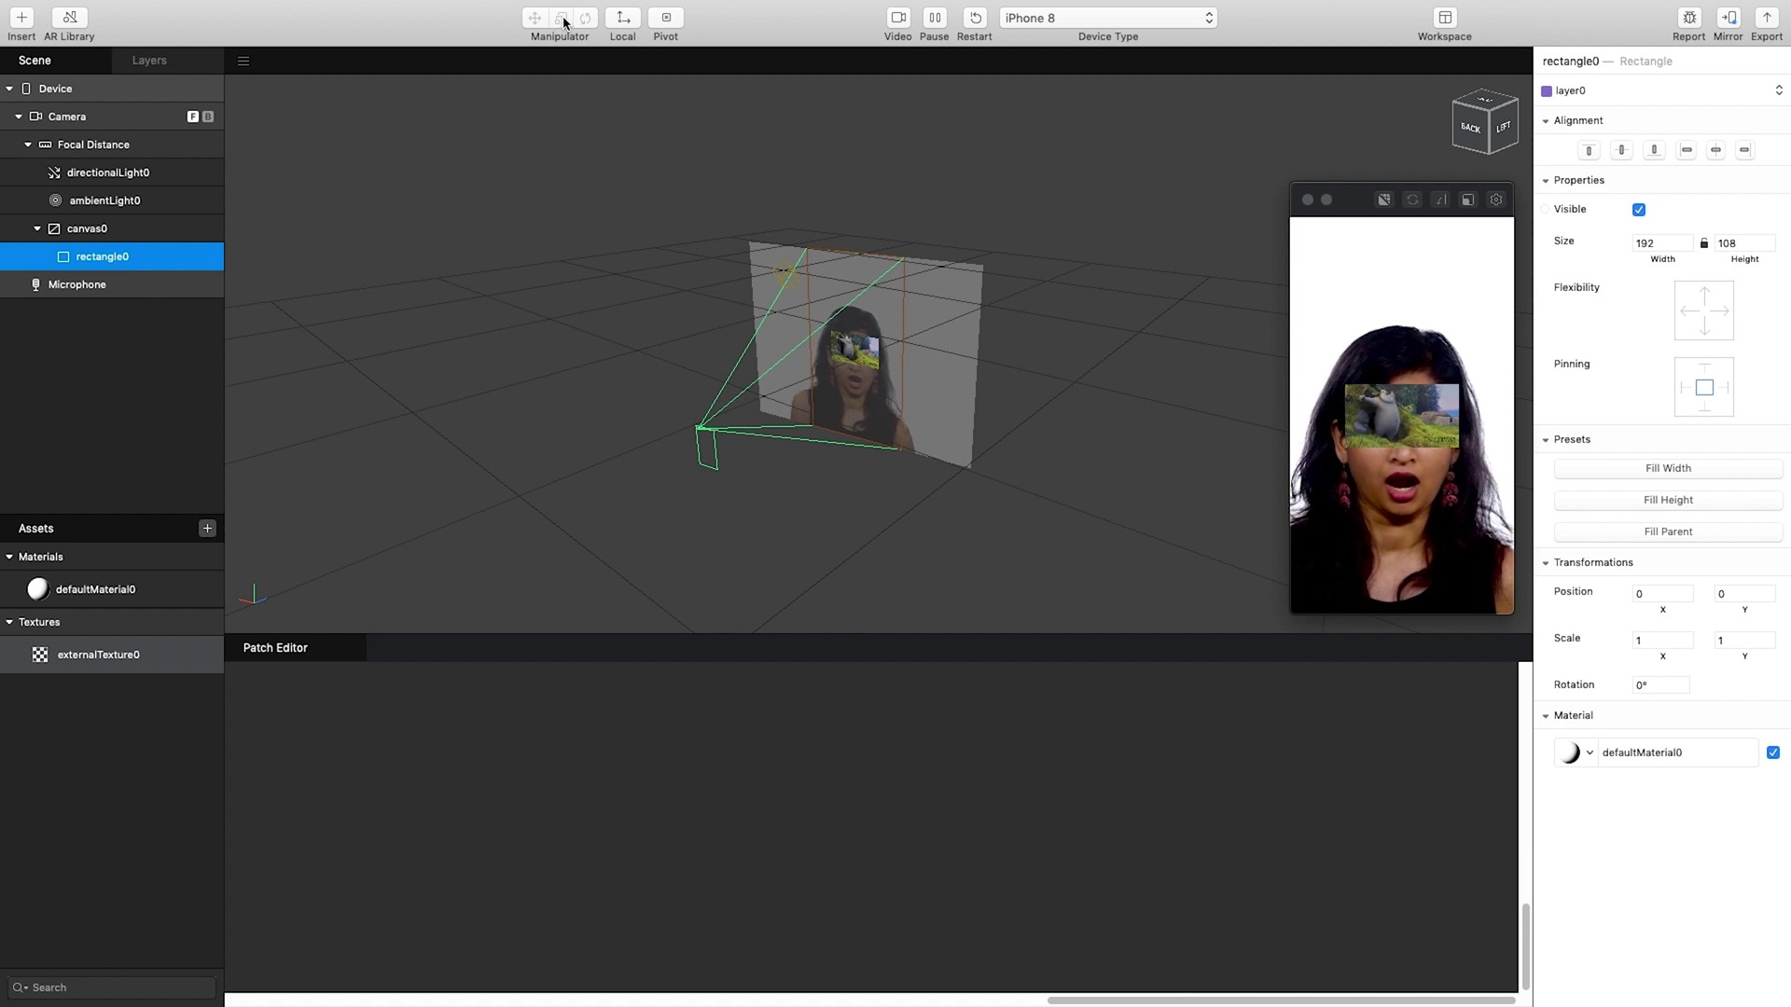
left_click(1399, 199)
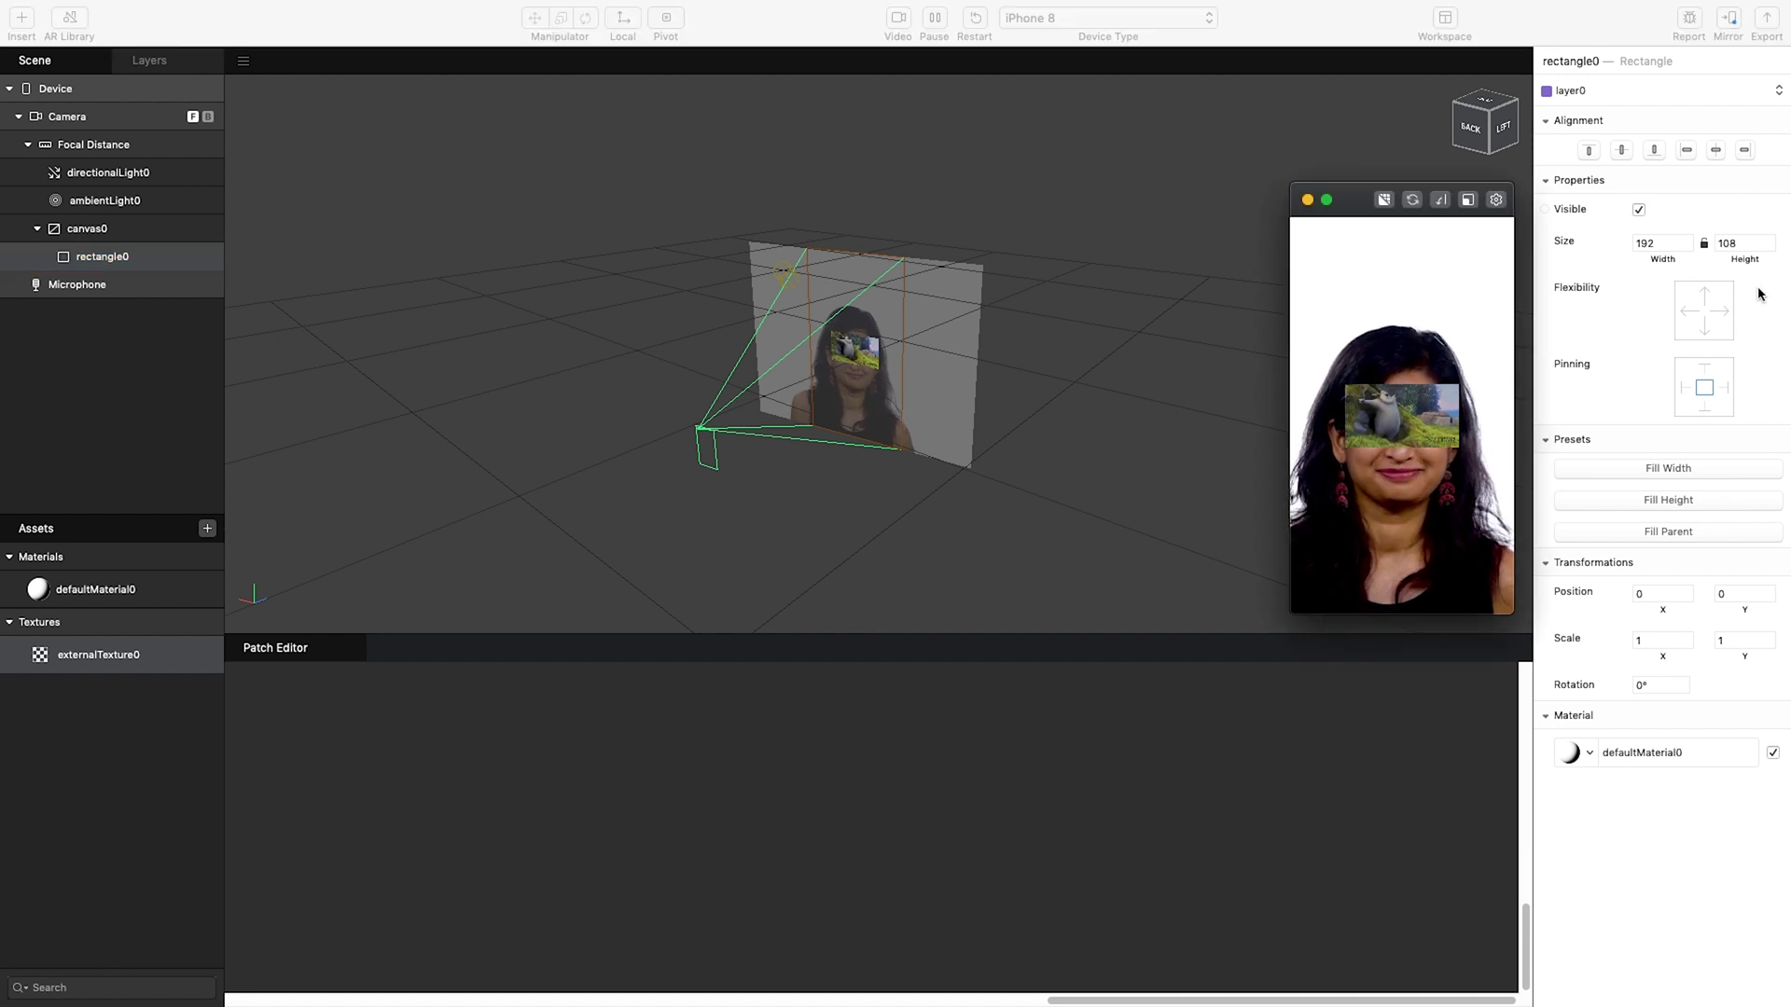
left_click(1701, 246)
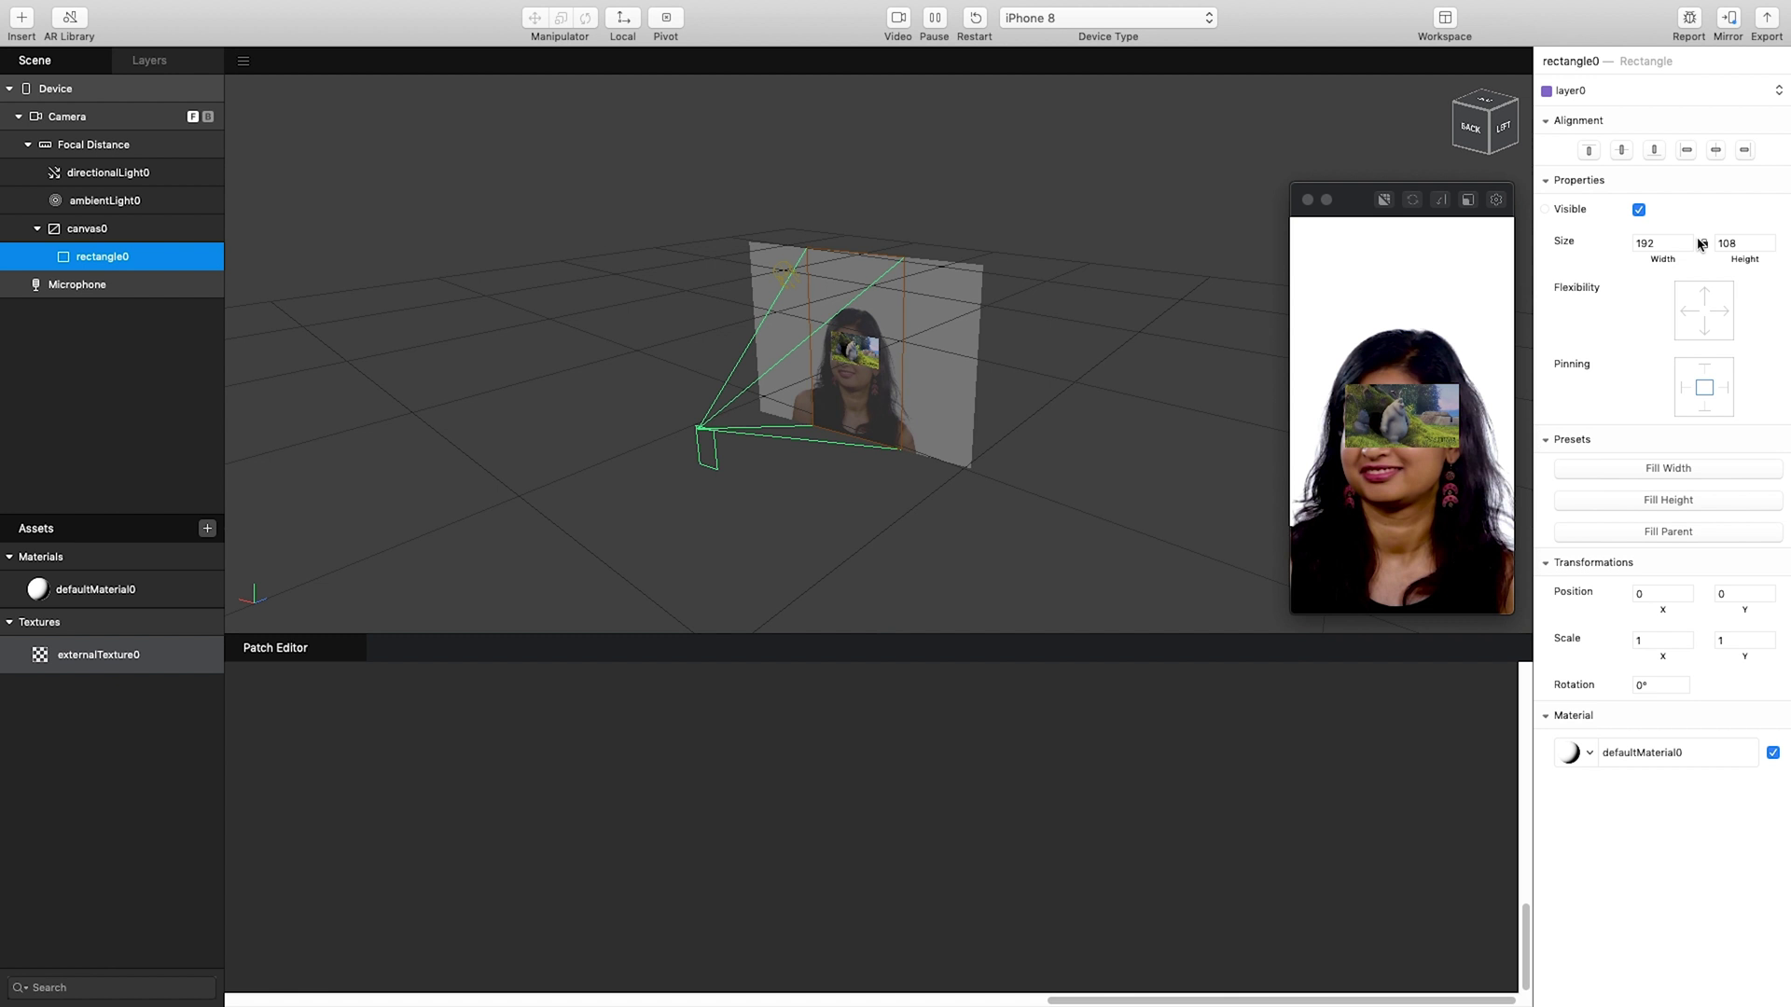
Widen rectangle0 proportionally to 375 by 210.9375.
left_click_drag(1701, 245, 1690, 246)
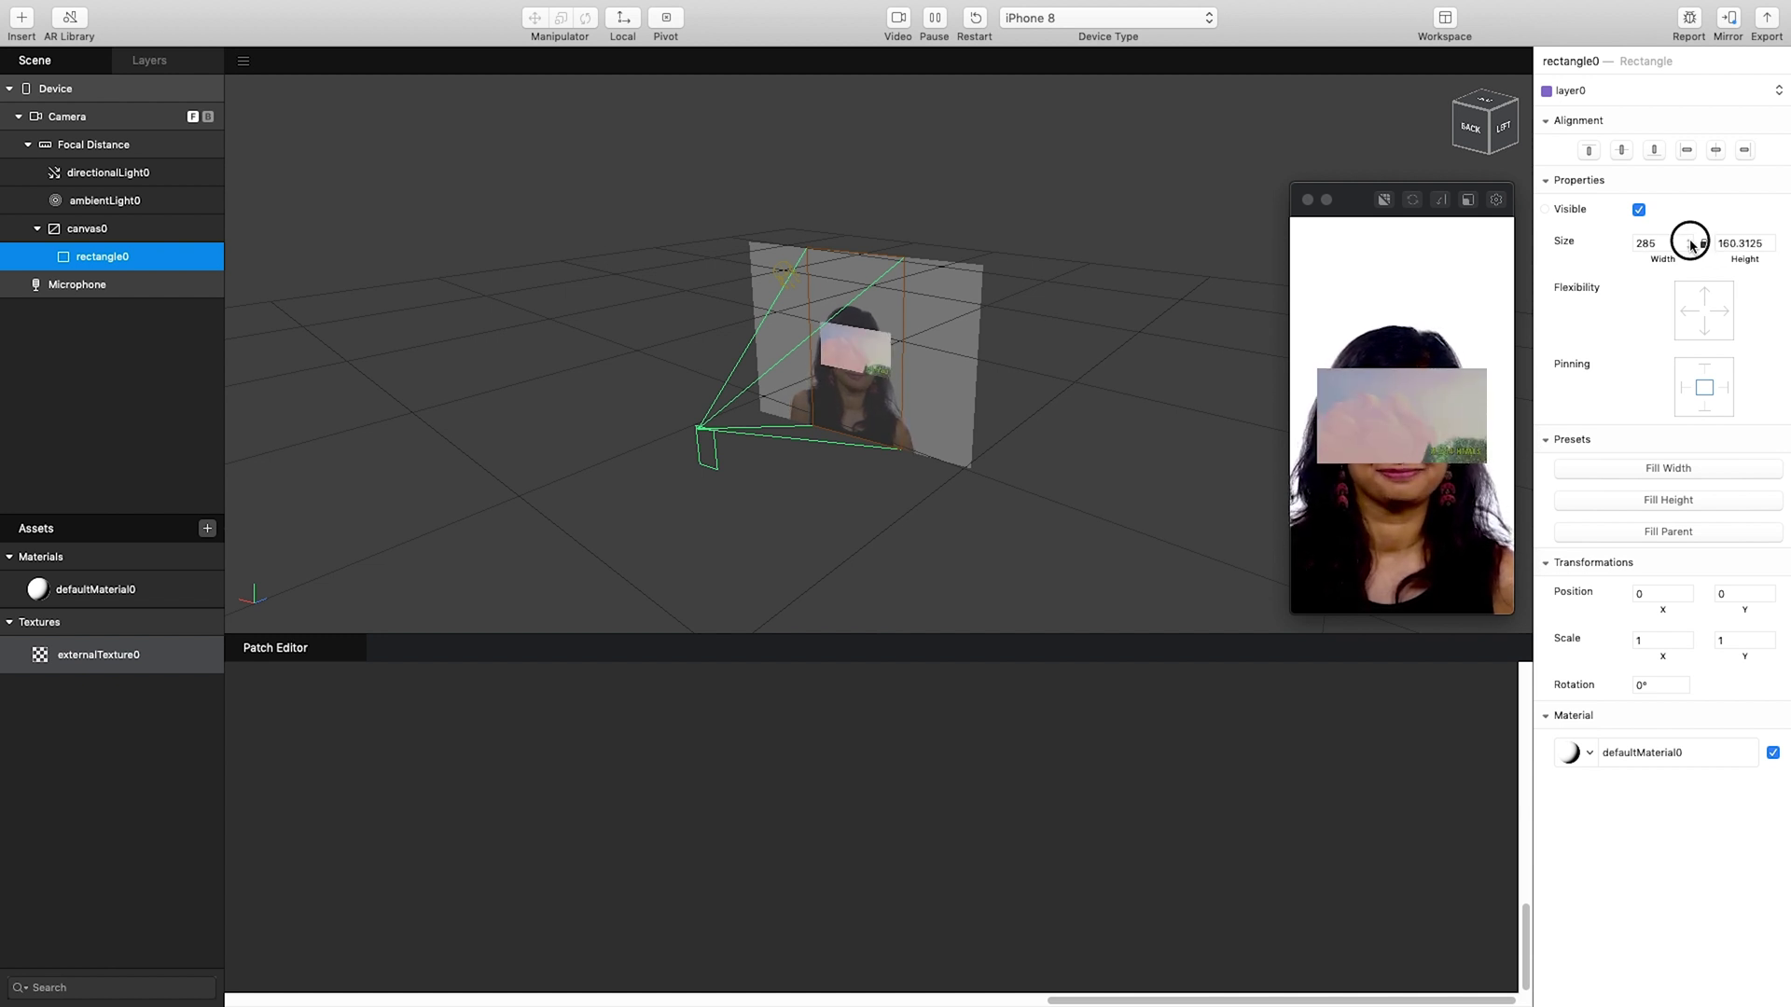
left_click(1691, 245)
left_click(1691, 245)
left_click(1691, 245)
left_click(1691, 245)
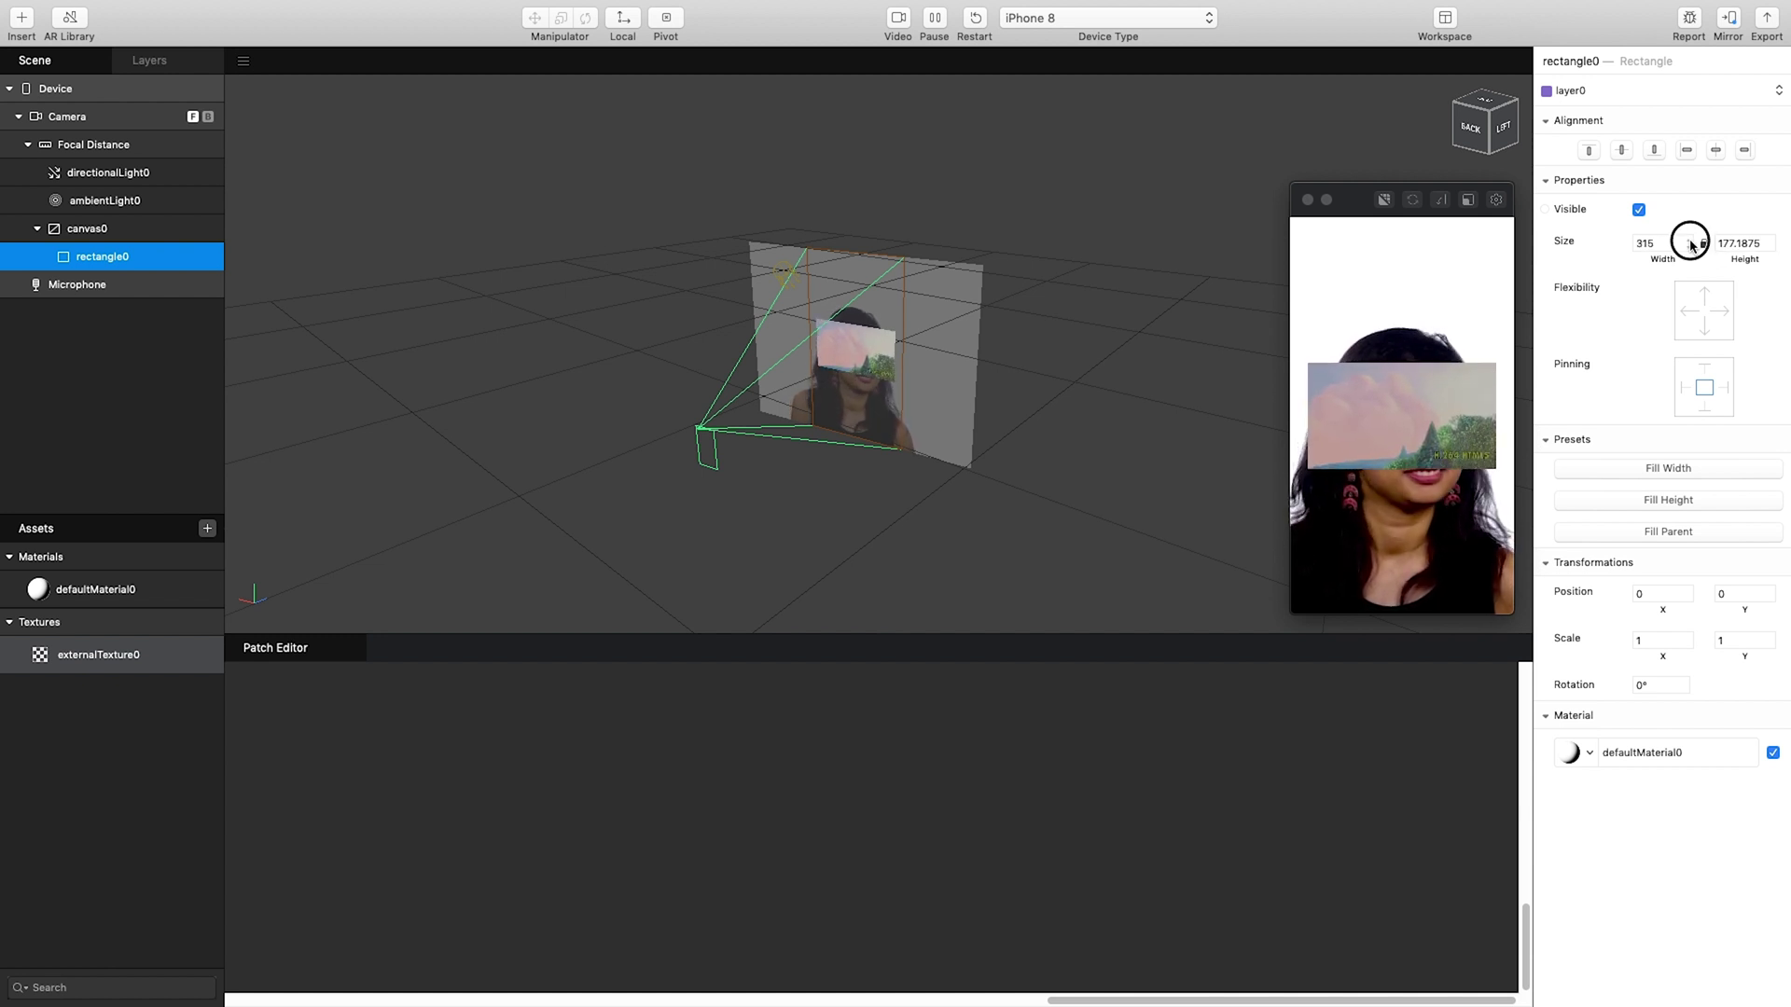
left_click(1691, 245)
left_click(1691, 245)
left_click(1690, 245)
left_click(1691, 246)
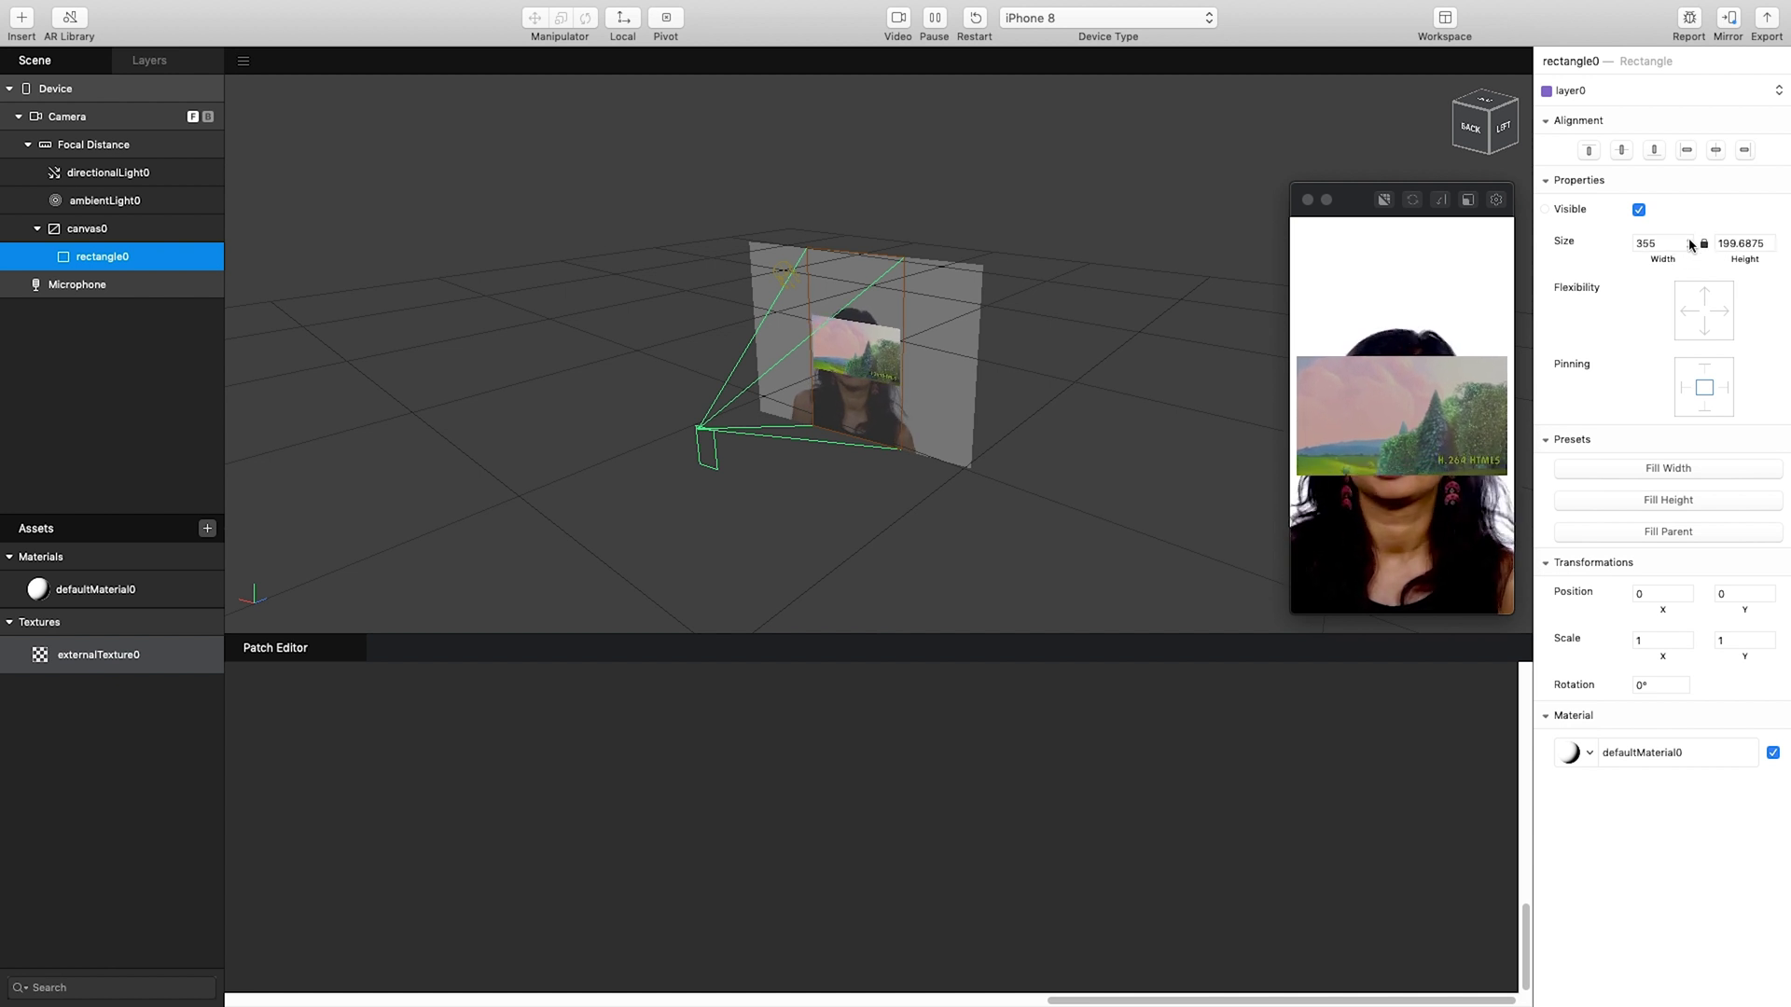
left_click(1691, 246)
left_click(1691, 245)
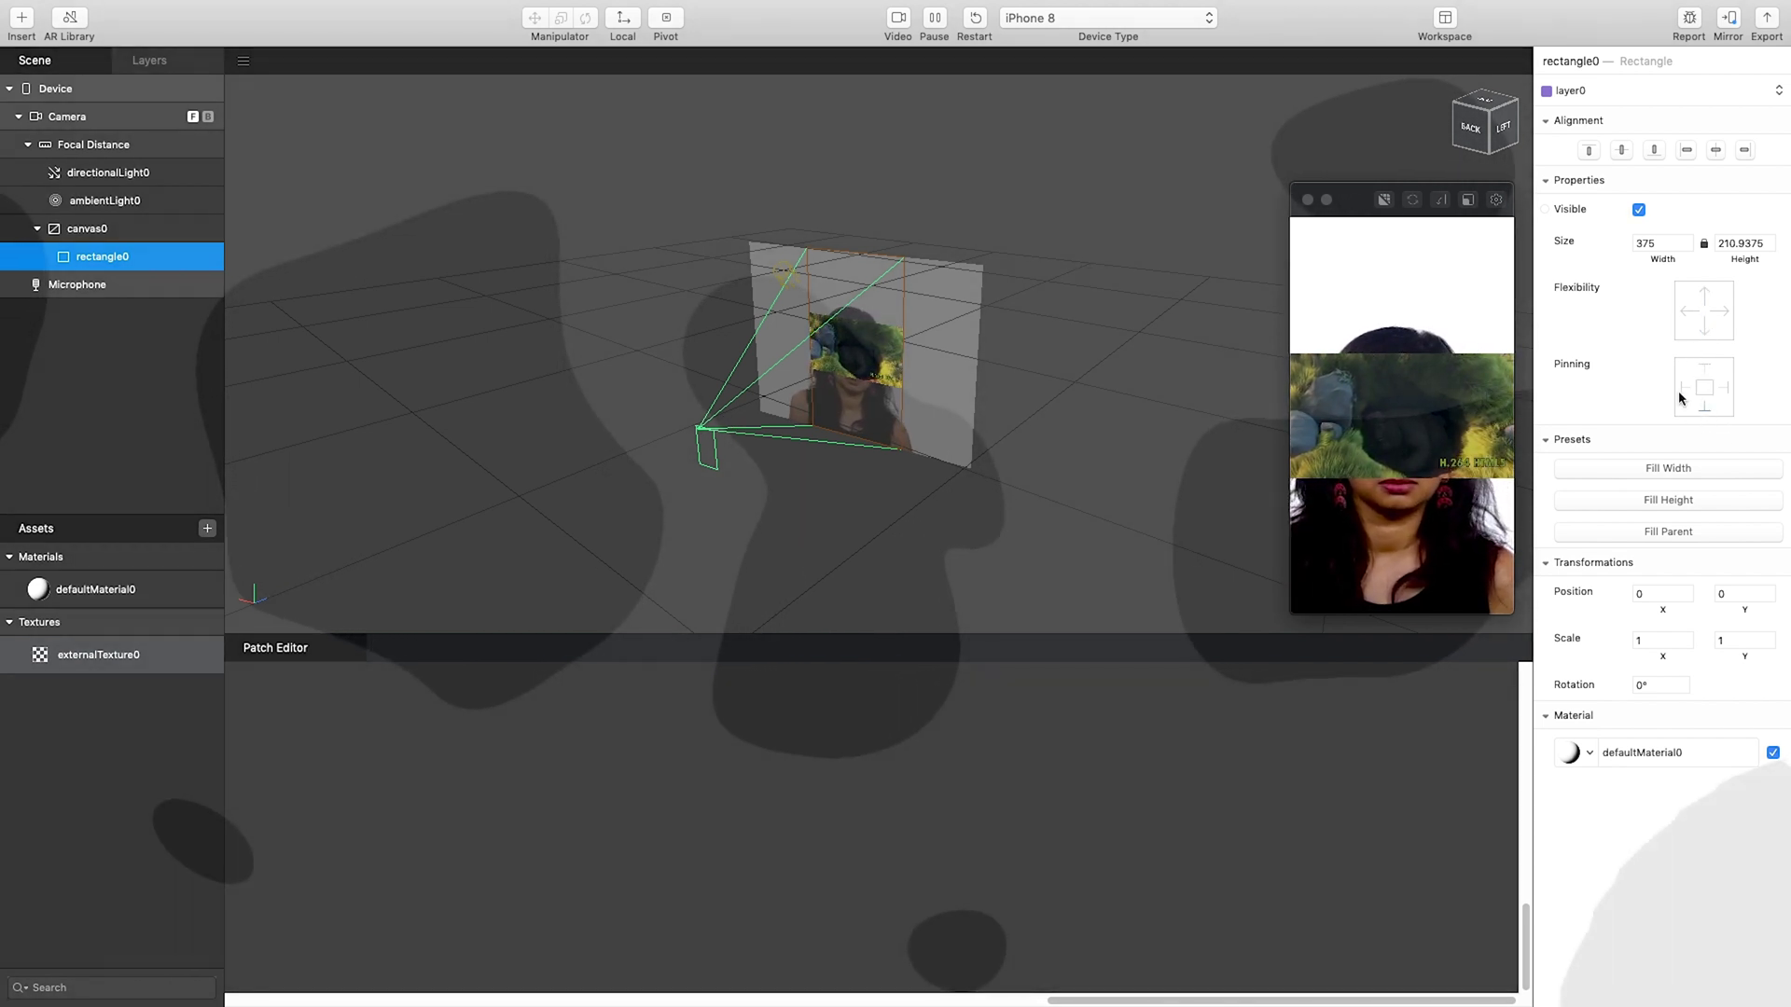
Collapse the larger simulator window back to the compact built-in preview.
left_click(1408, 447)
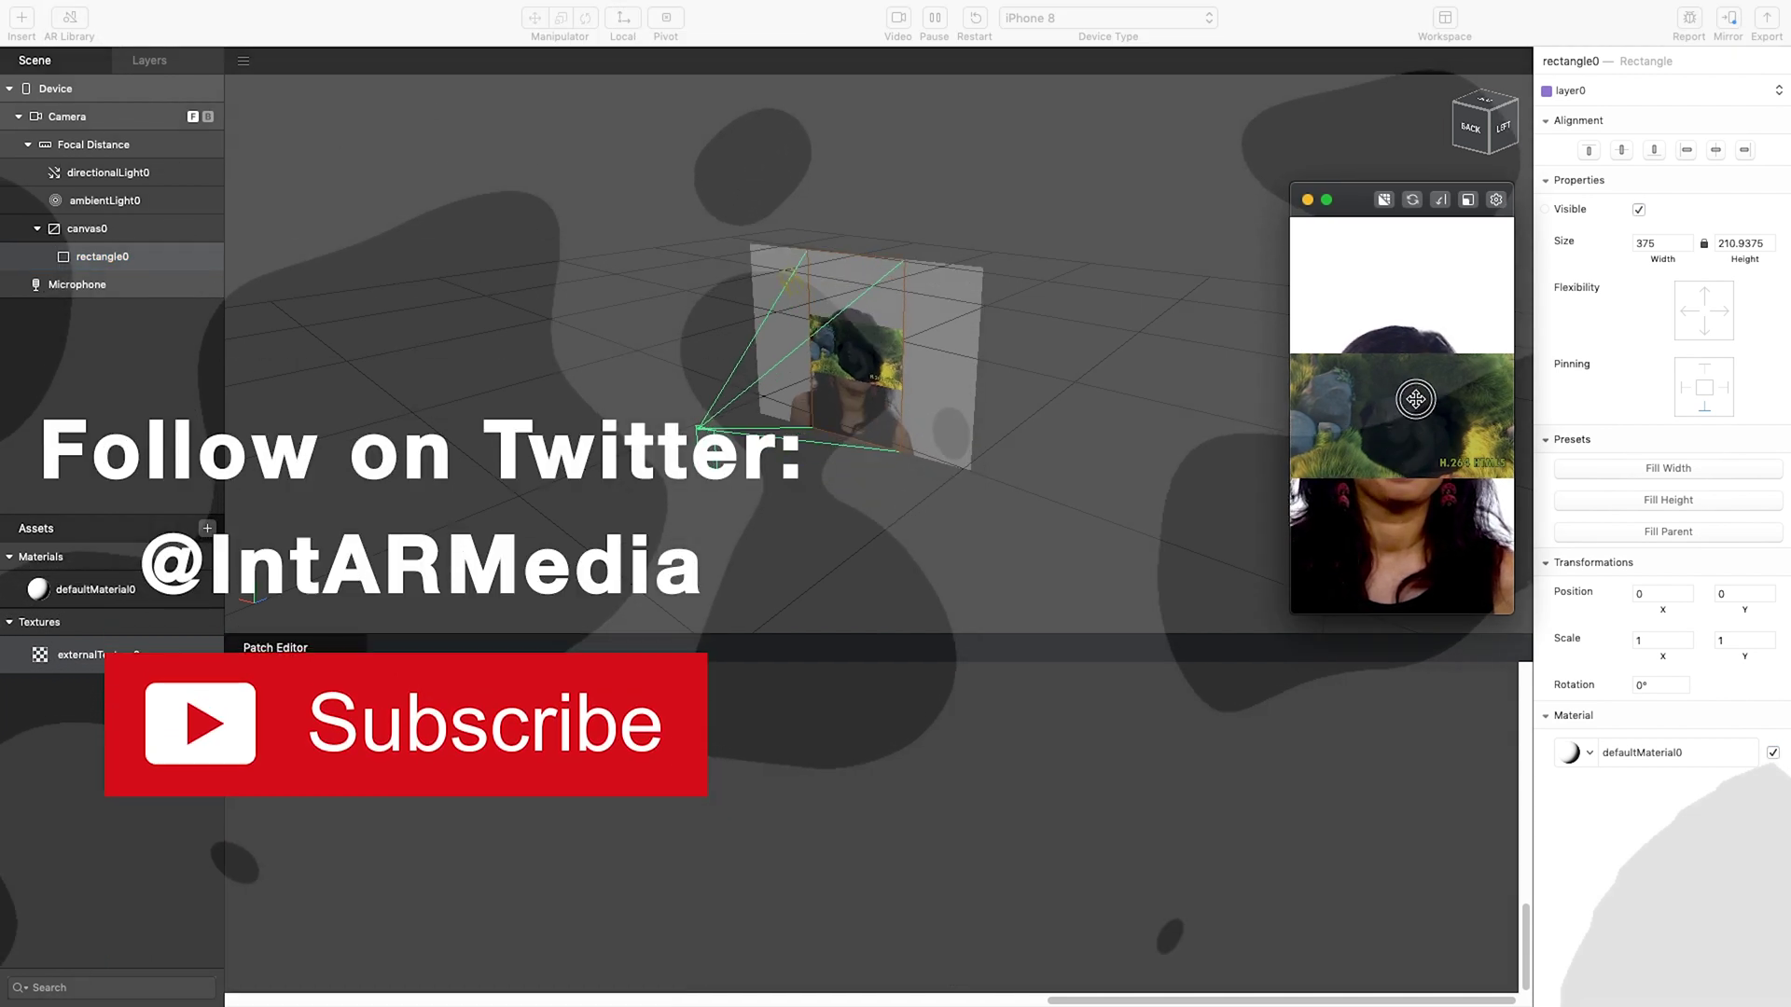
left_click(341, 240)
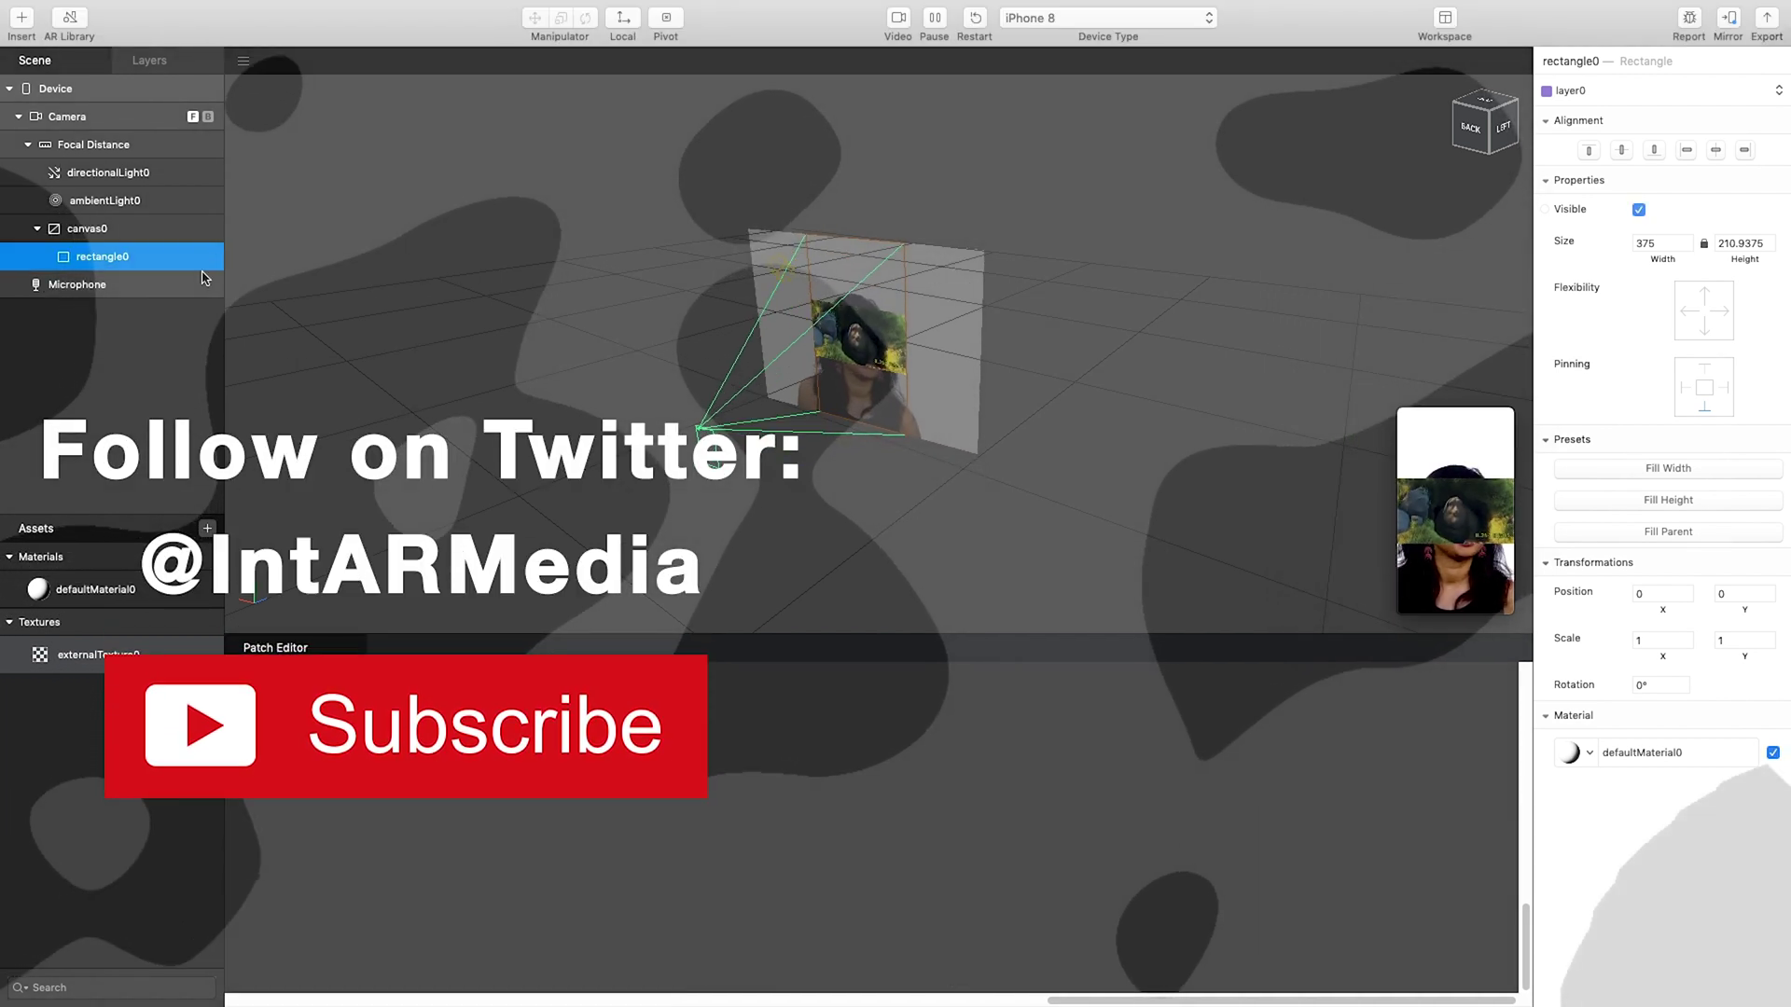